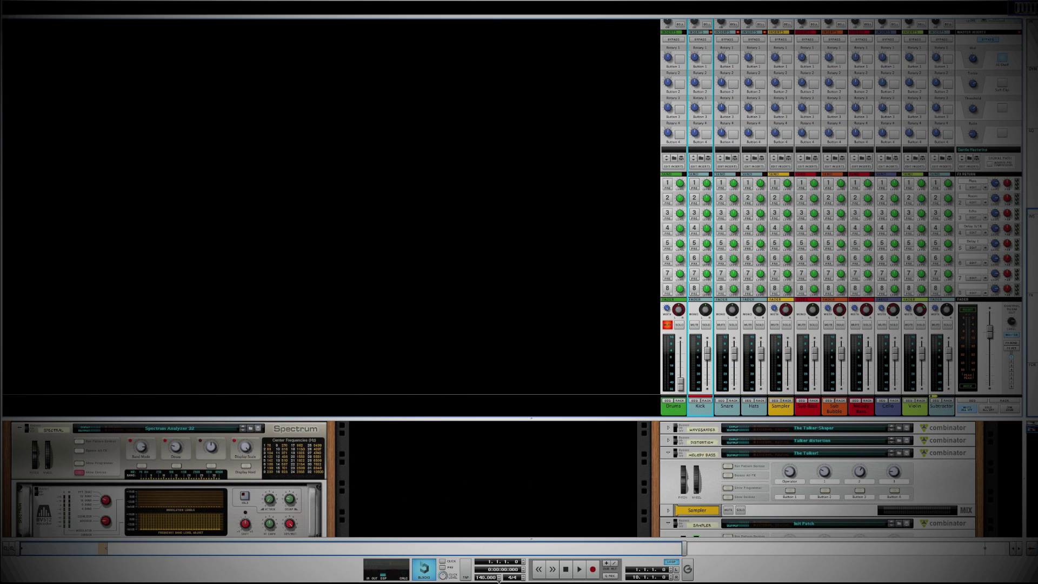
Step: Play the song briefly, then solo the Kick channel and rewind to the start
click(566, 569)
click(580, 570)
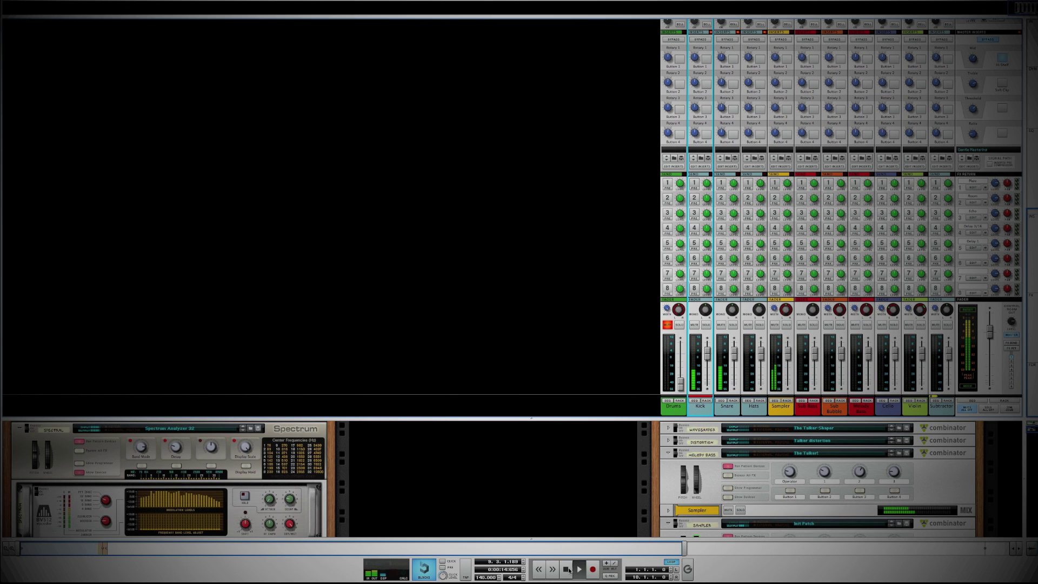
click(566, 569)
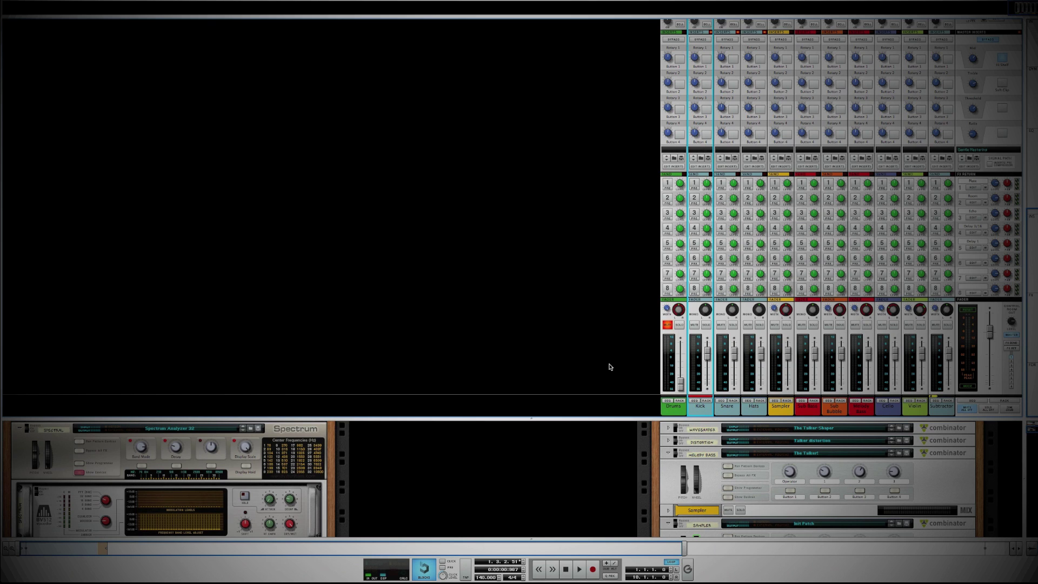
click(706, 325)
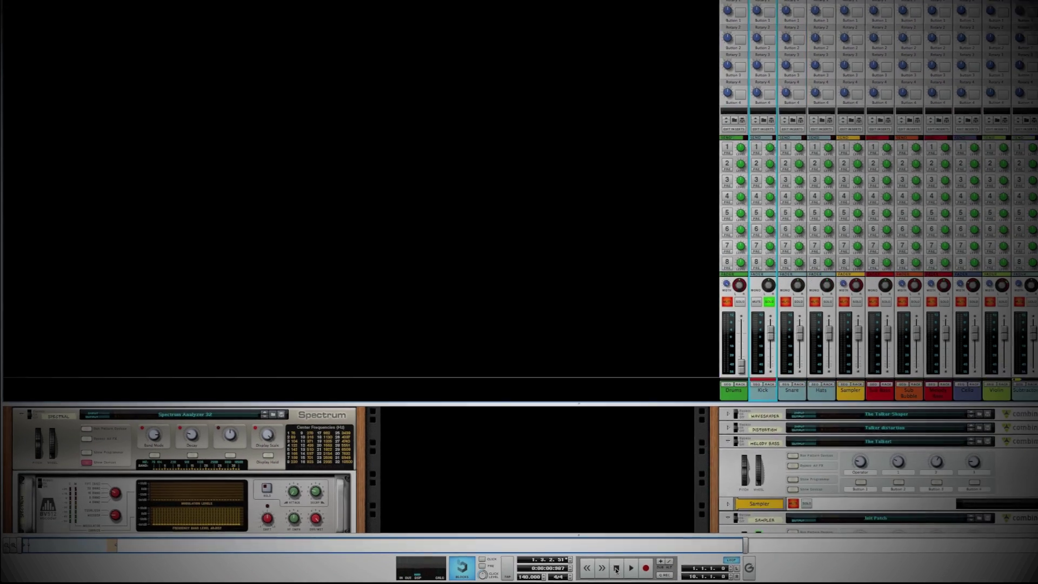
click(616, 568)
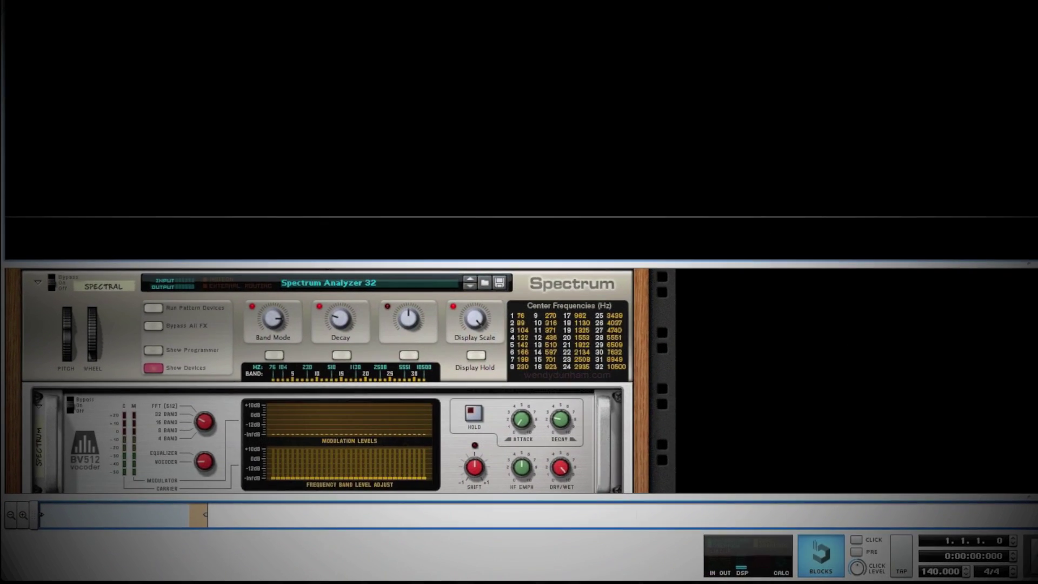
Step: Play back the soloed kick from bar 1
key(space)
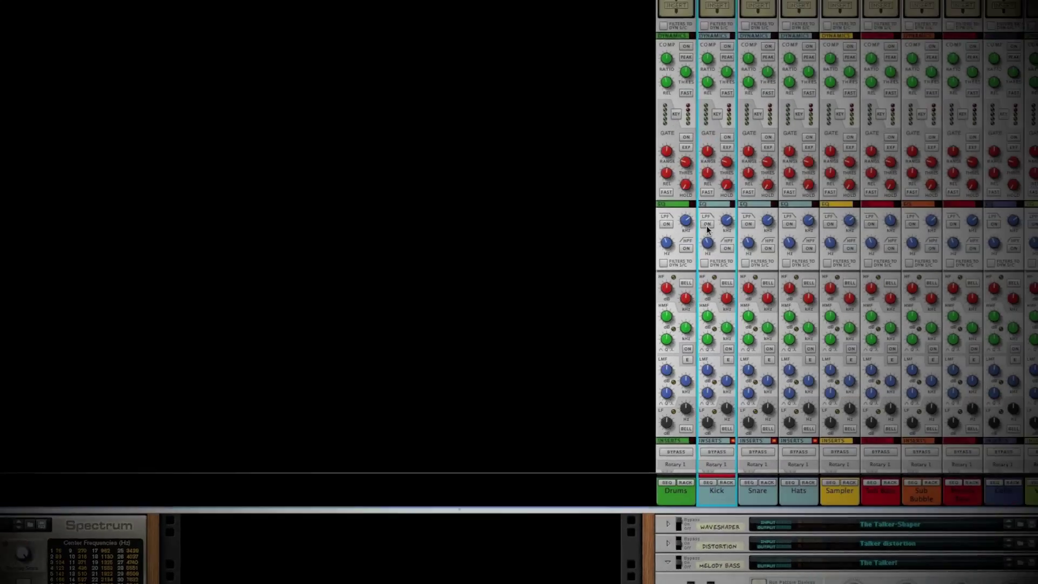
Step: Enable the Kick low-pass filter at 445.5 Hz and route Filters to the dynamics sidechain
click(799, 177)
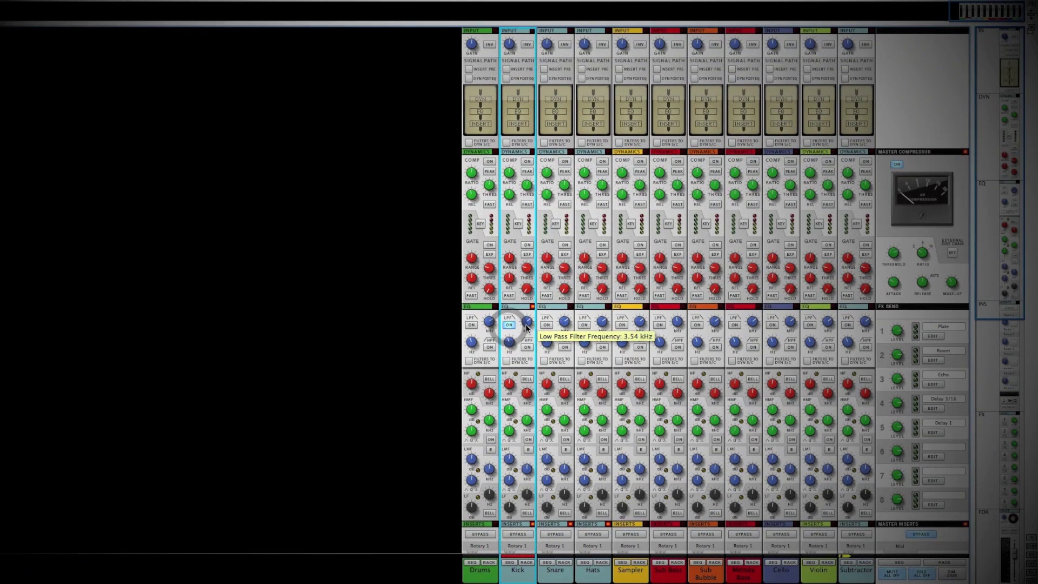
mouse_move(526, 327)
mouse_down()
mouse_move(526, 350)
mouse_move(526, 331)
mouse_up()
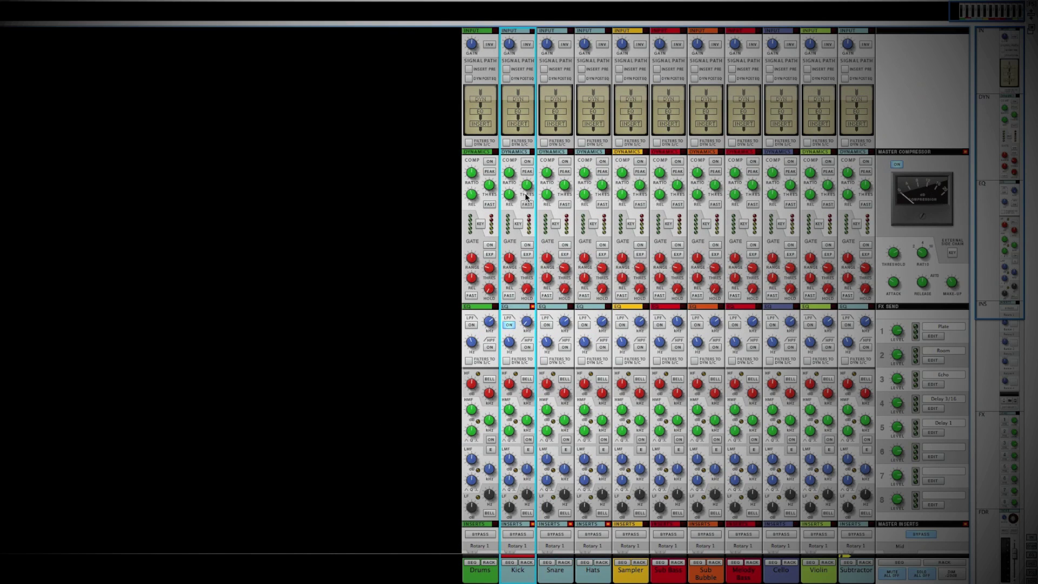
click(506, 361)
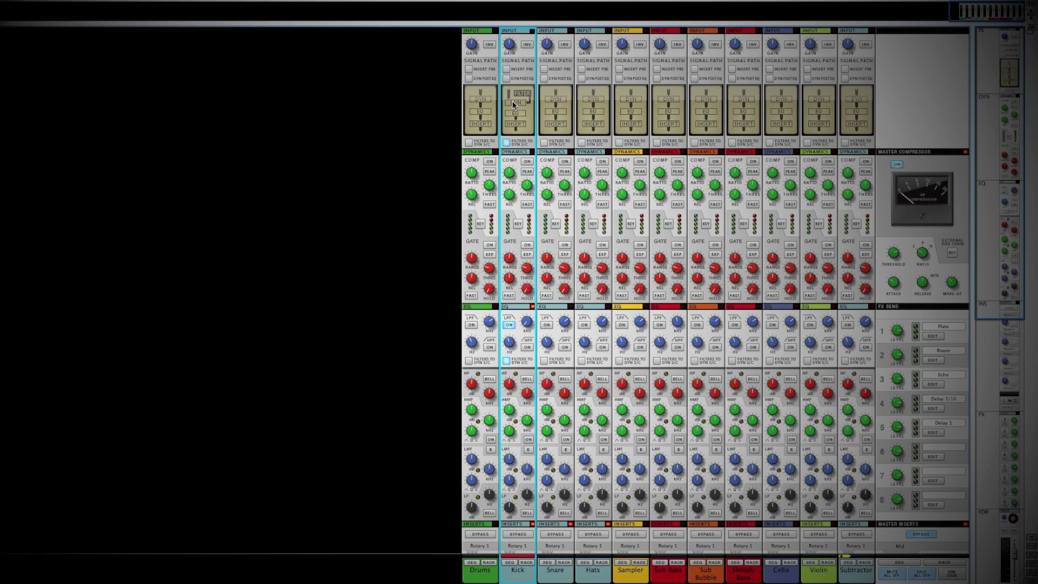
Step: Turn on the Kick compressor with peak detection, fast attack and a 14.8:1 ratio, then play
click(528, 162)
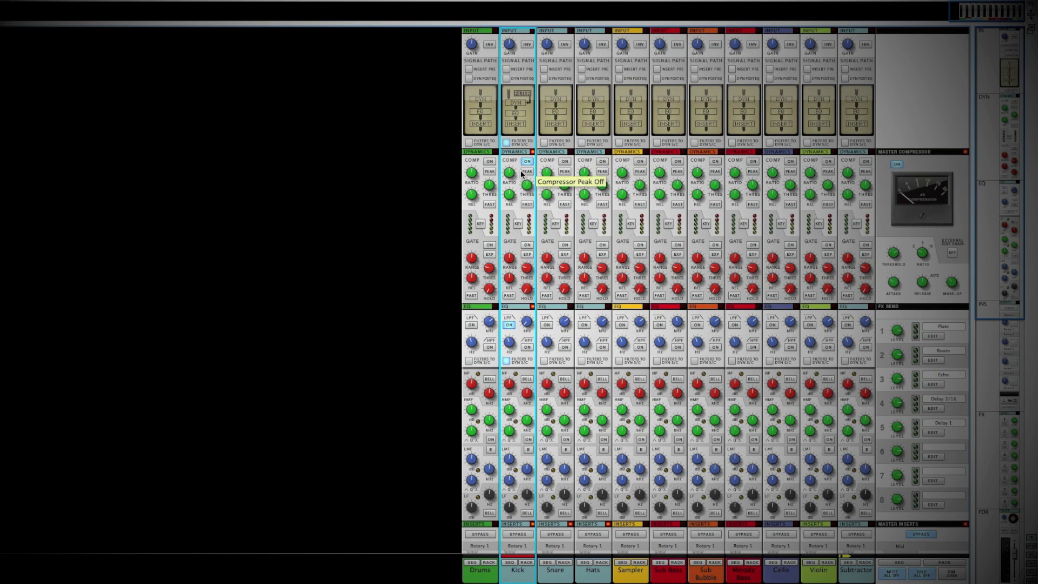
click(524, 173)
click(527, 205)
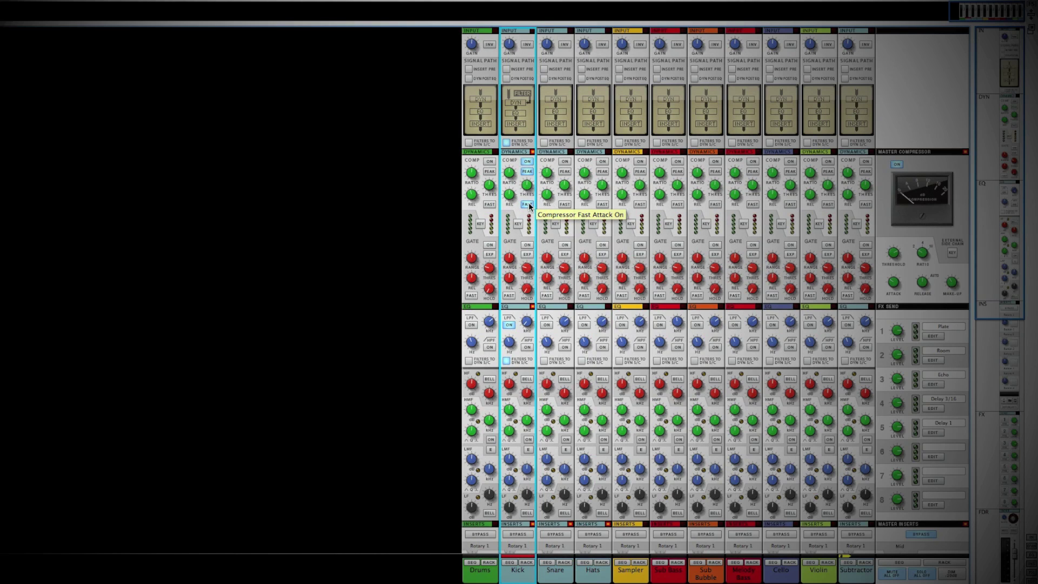
click(509, 173)
click(510, 174)
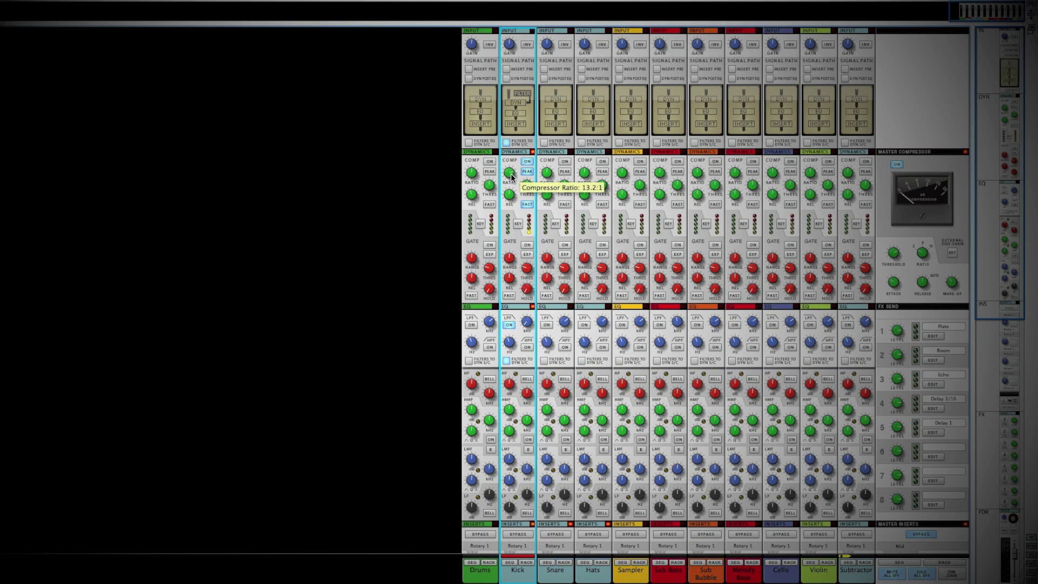
mouse_move(508, 200)
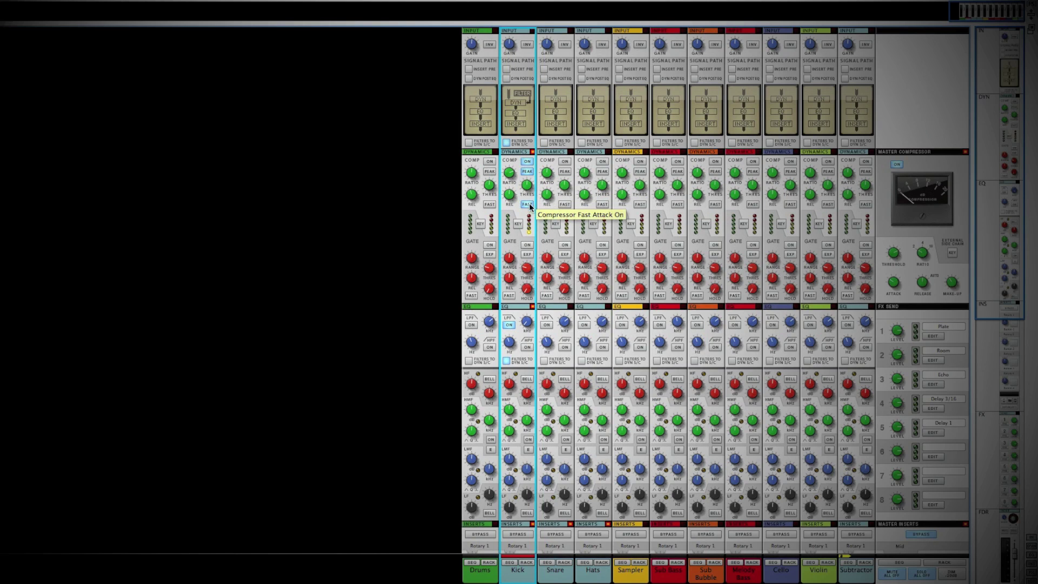
click(529, 205)
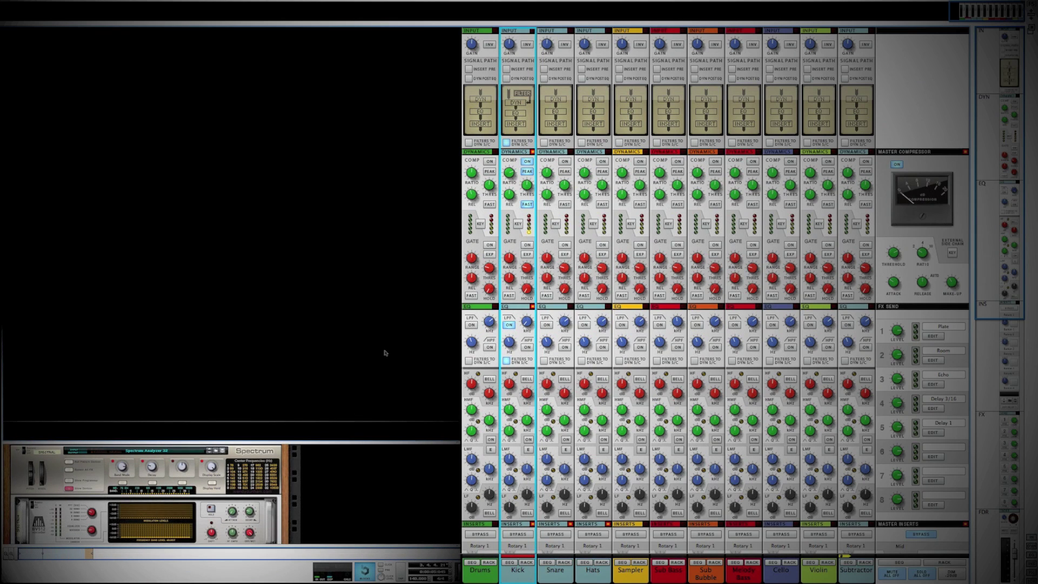
key(space)
Step: Lengthen the Kick compressor release from 554 ms to 653 ms and play it back
mouse_move(509, 200)
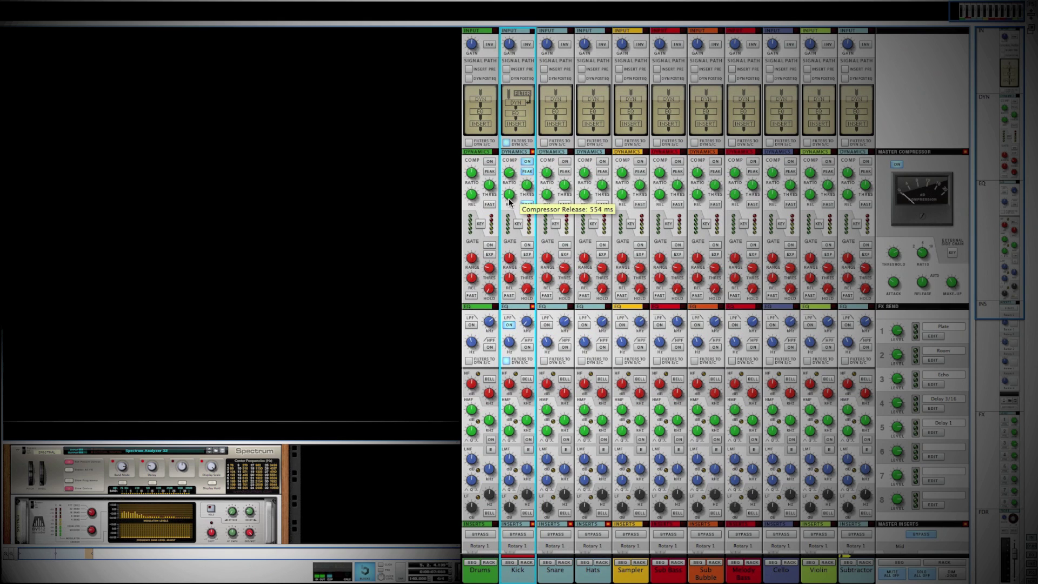
drag(509, 200, 509, 193)
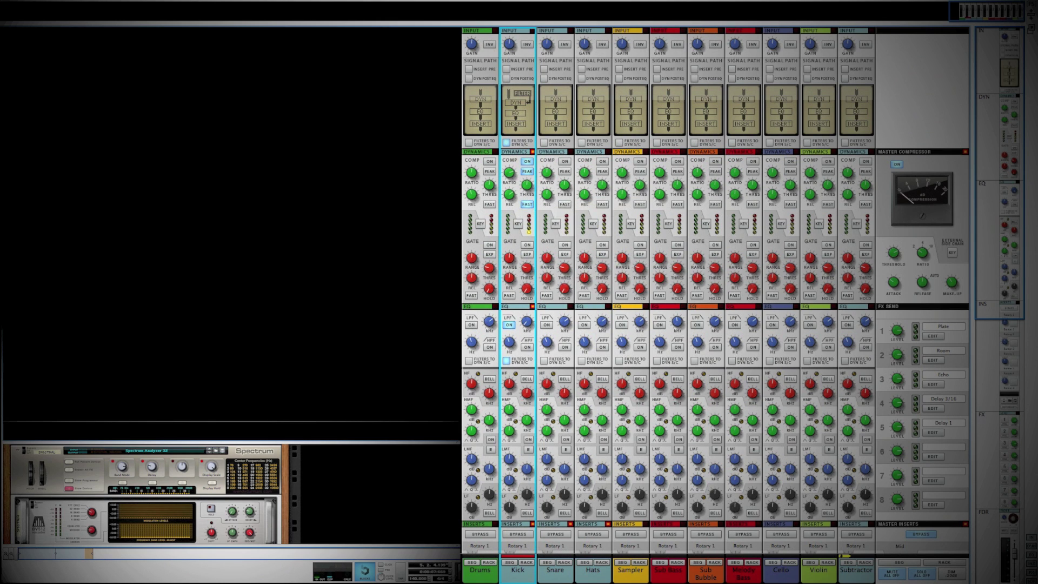
key(space)
Step: Switch on the Kick gate and set its threshold to about -34 dB during playback
click(527, 246)
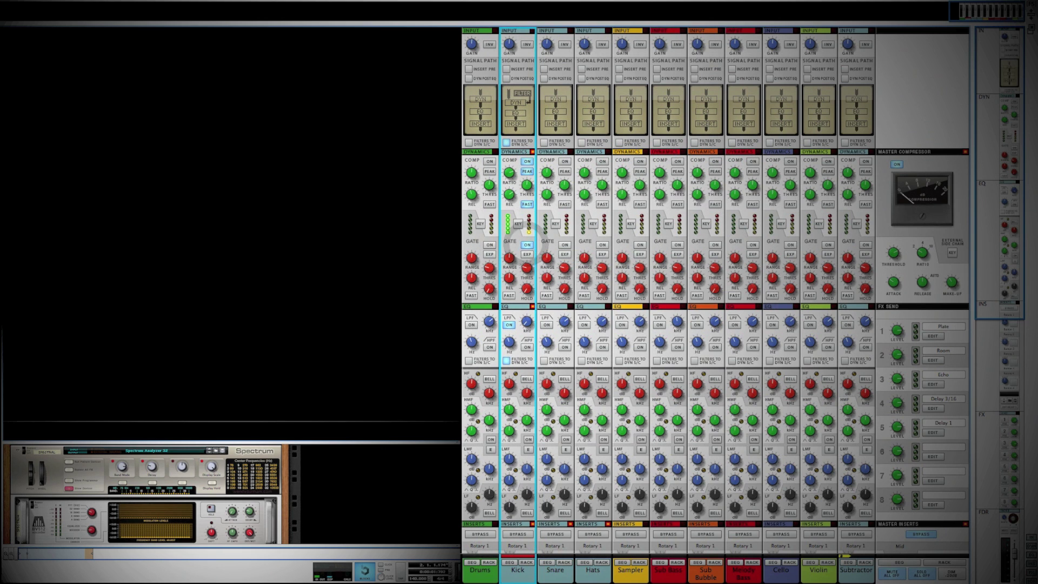
key(space)
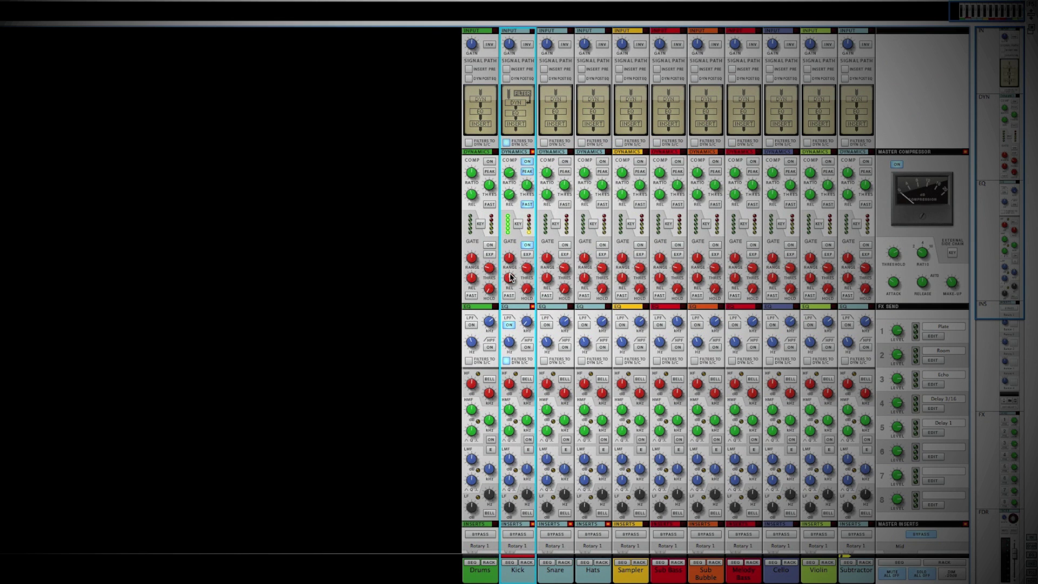
mouse_move(510, 278)
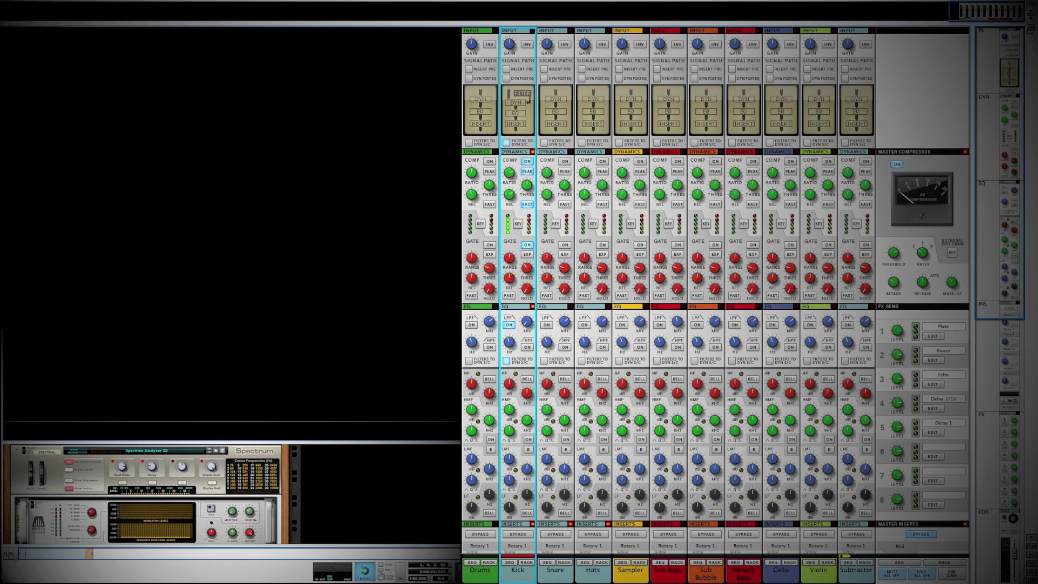
click(528, 270)
drag(528, 270, 528, 274)
mouse_move(527, 275)
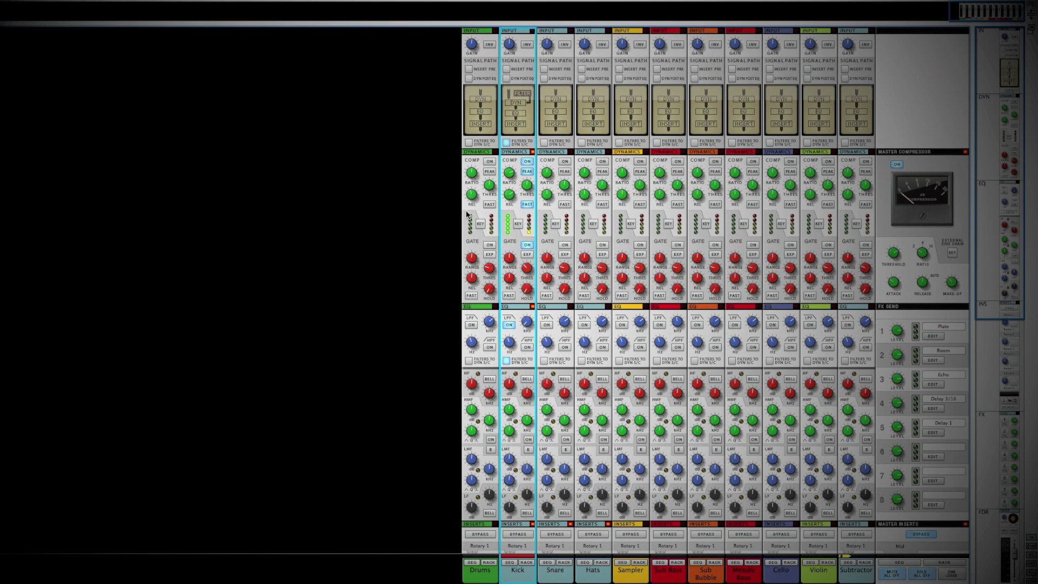
Step: Lower the Kick low-mid EQ frequency toward 215.3 Hz and enable the high-mid band
scroll(505, 385, down, 3)
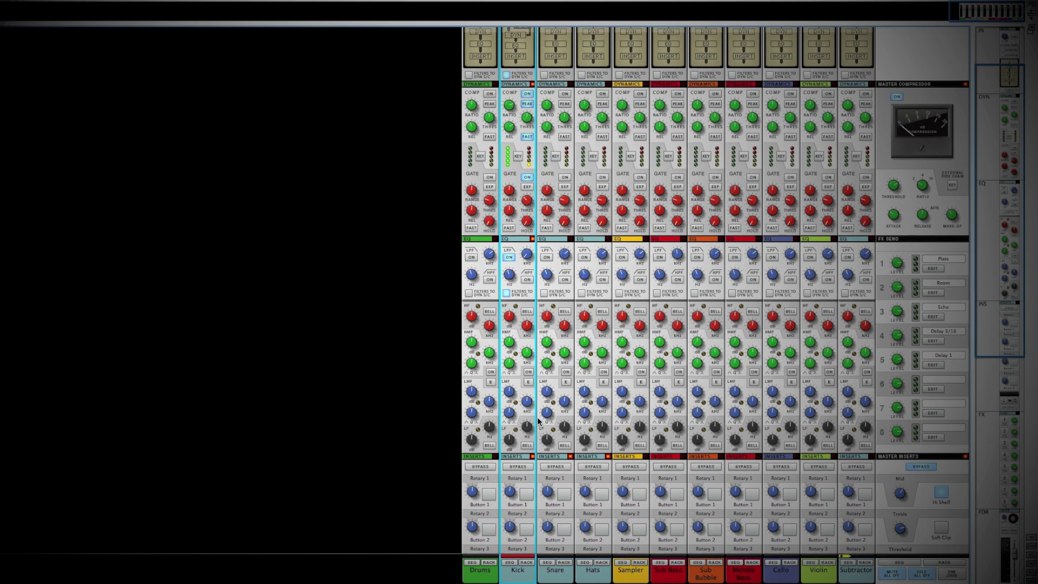
drag(526, 403, 525, 420)
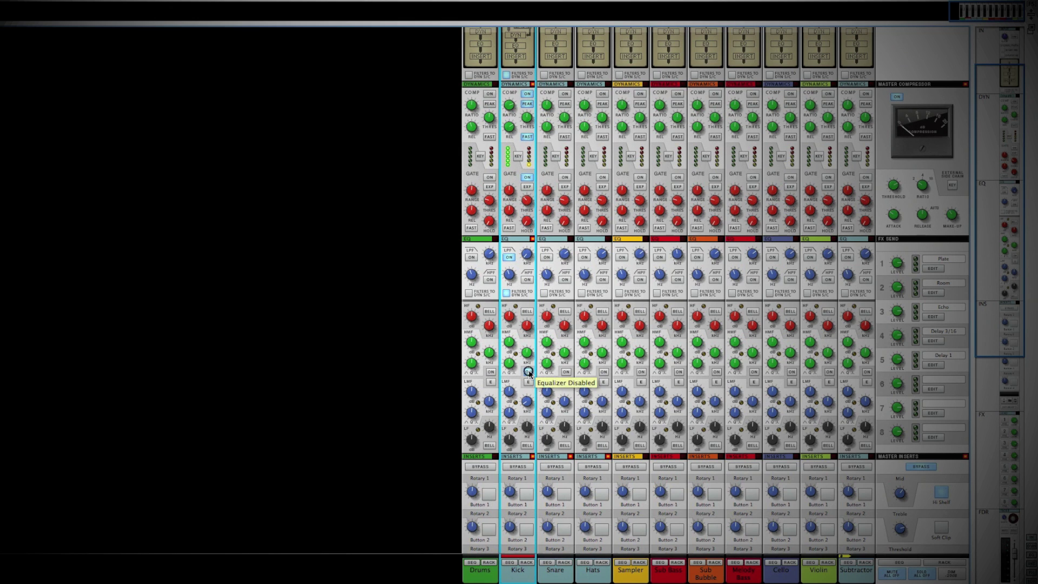
click(528, 373)
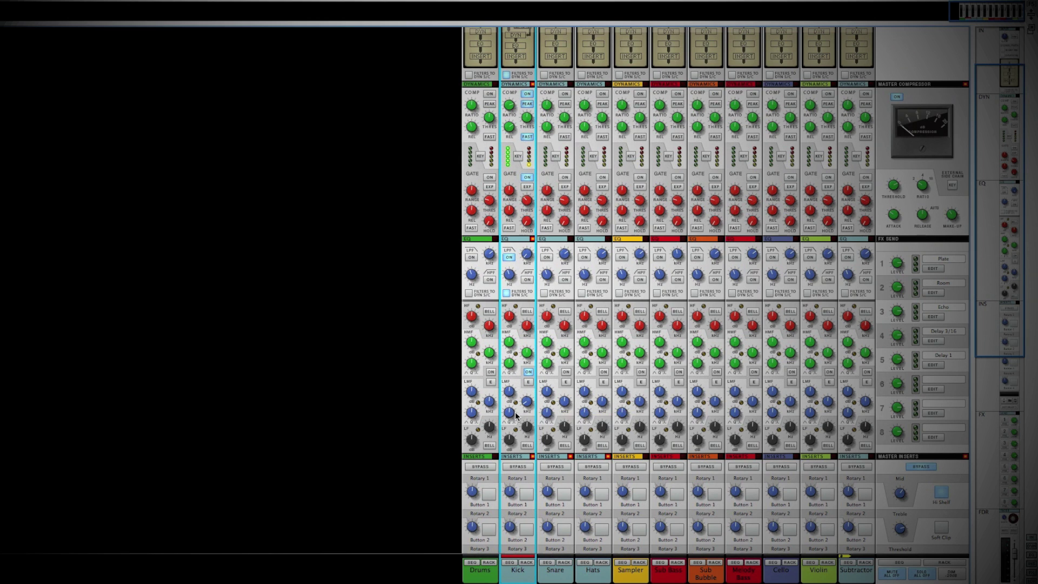
Step: Set the Kick low-mid Q to 1.16 and ease its gain back to about -1 dB
click(510, 414)
drag(511, 420, 510, 420)
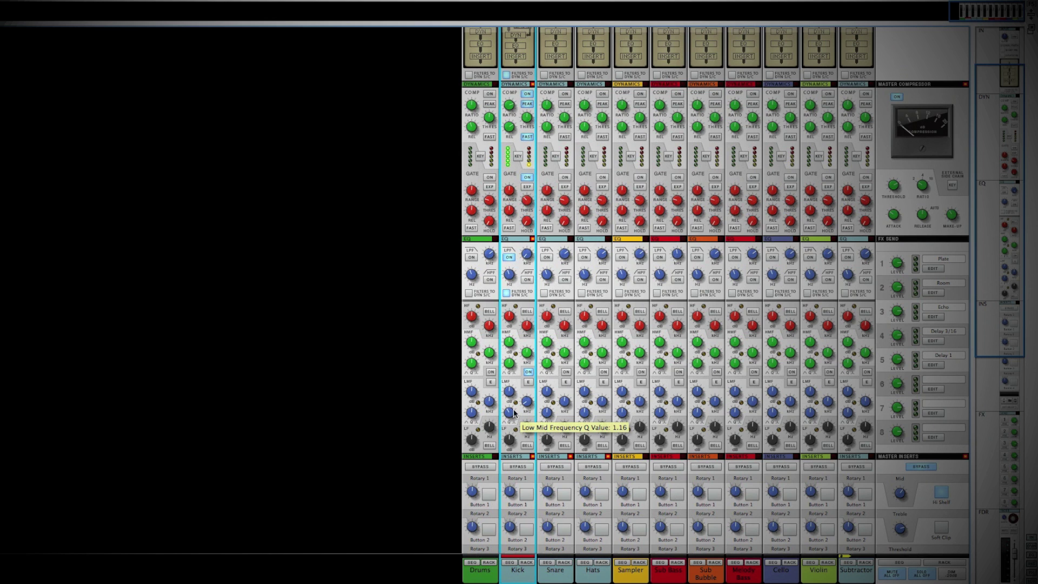
drag(509, 391, 510, 430)
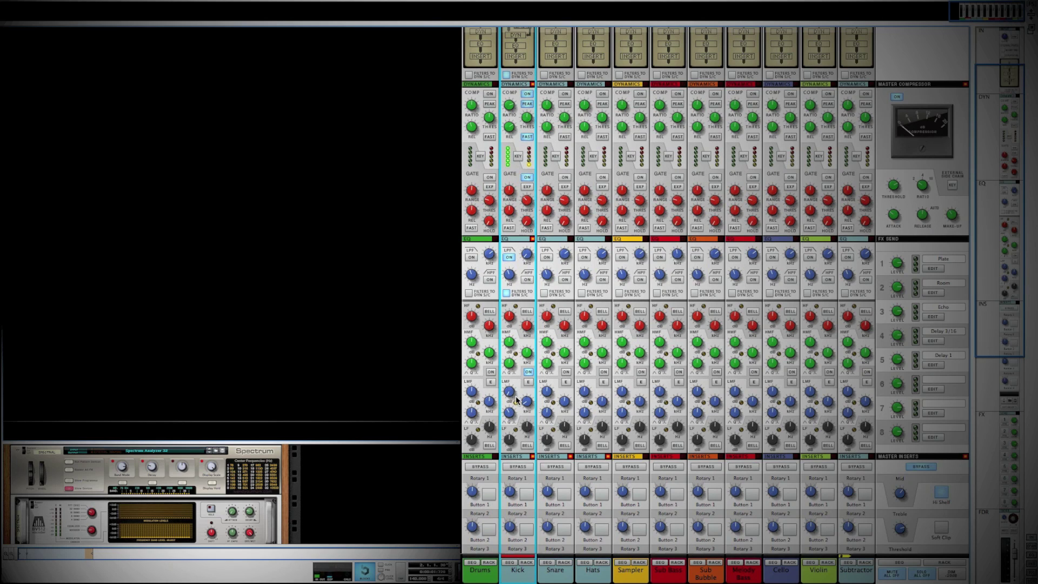
mouse_move(511, 395)
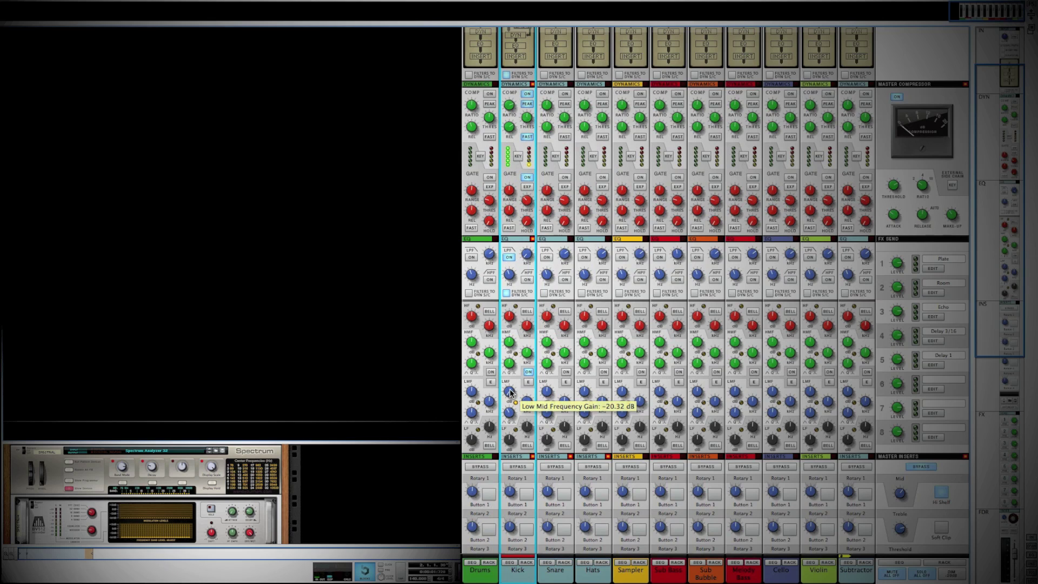
mouse_move(510, 392)
mouse_down()
mouse_move(510, 378)
mouse_move(511, 392)
mouse_up()
click(511, 391)
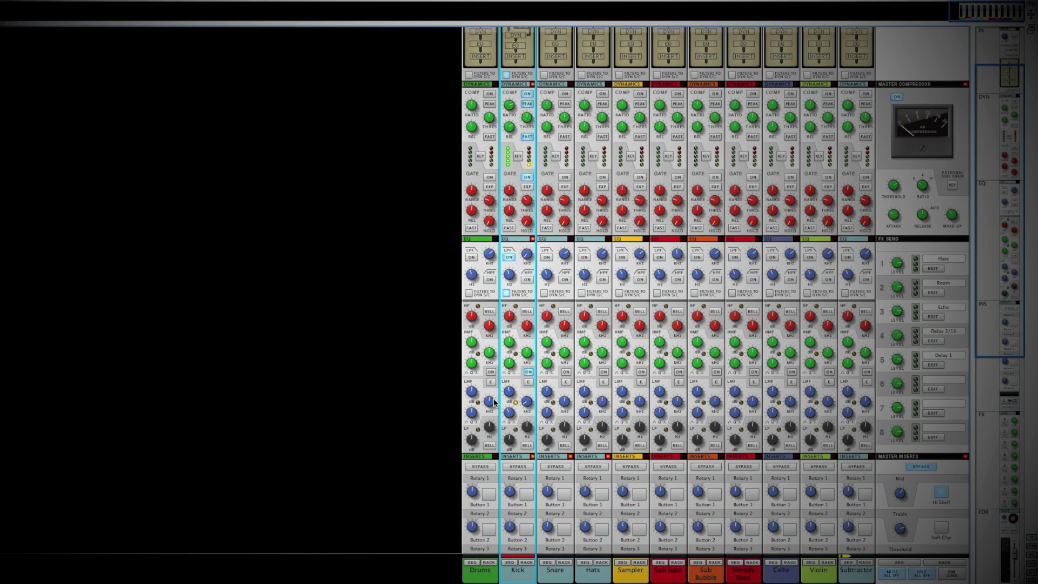
Step: Make the Kick low EQ band a bell near 148.8 Hz with a 0.63 dB boost
click(526, 428)
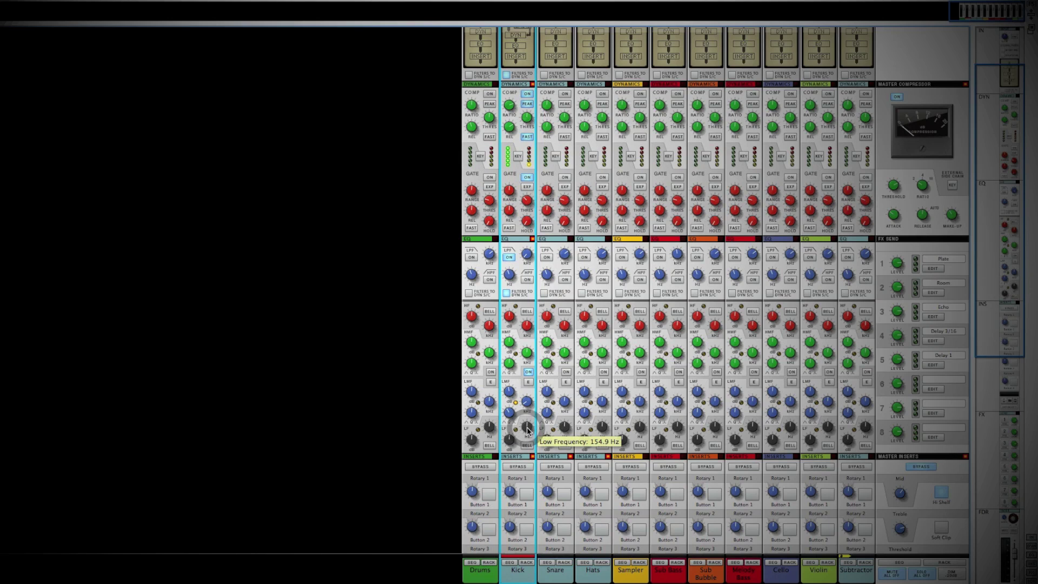
scroll(527, 430, down, 2)
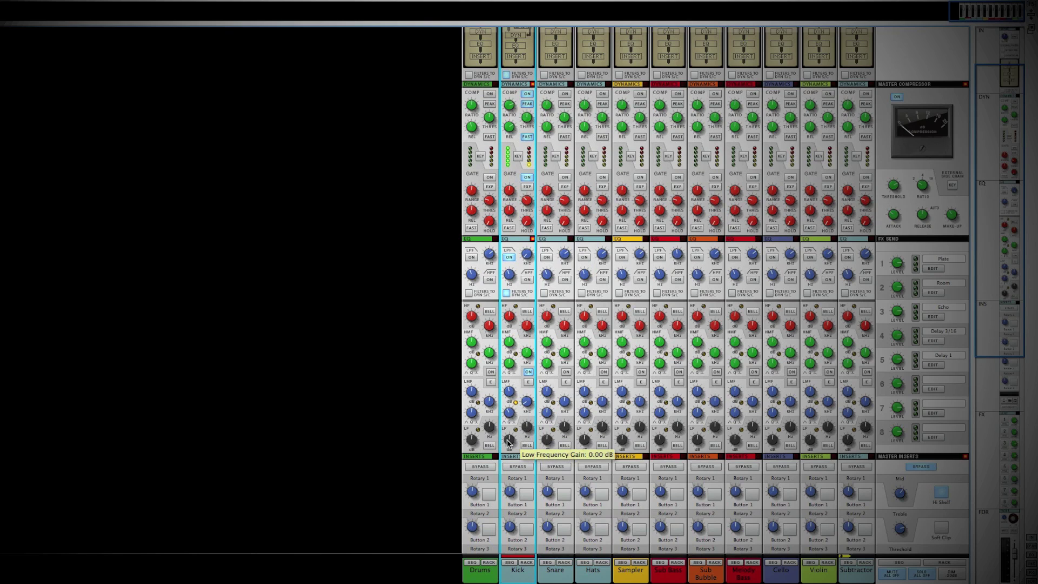
click(508, 440)
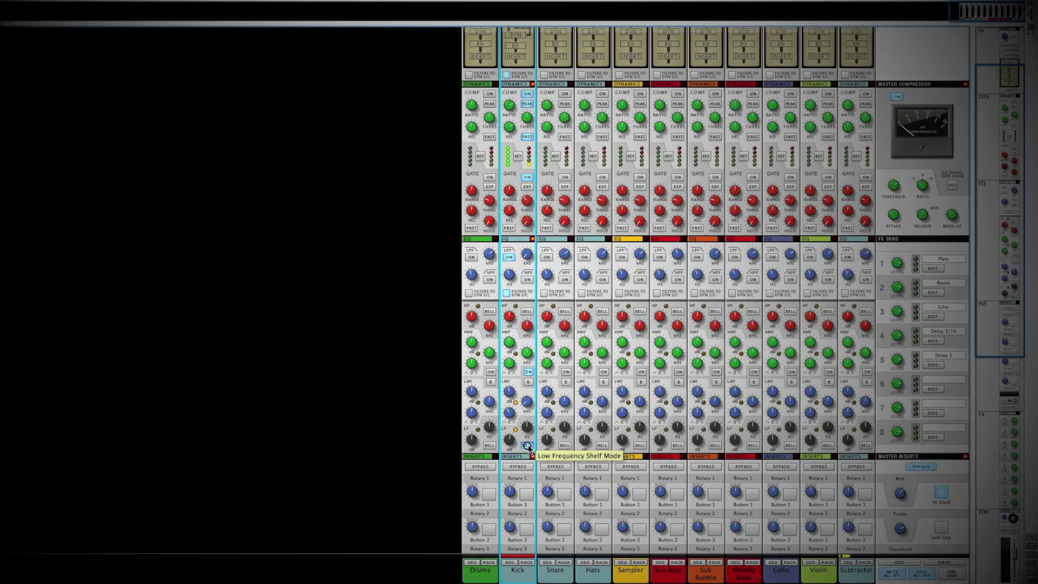
click(526, 445)
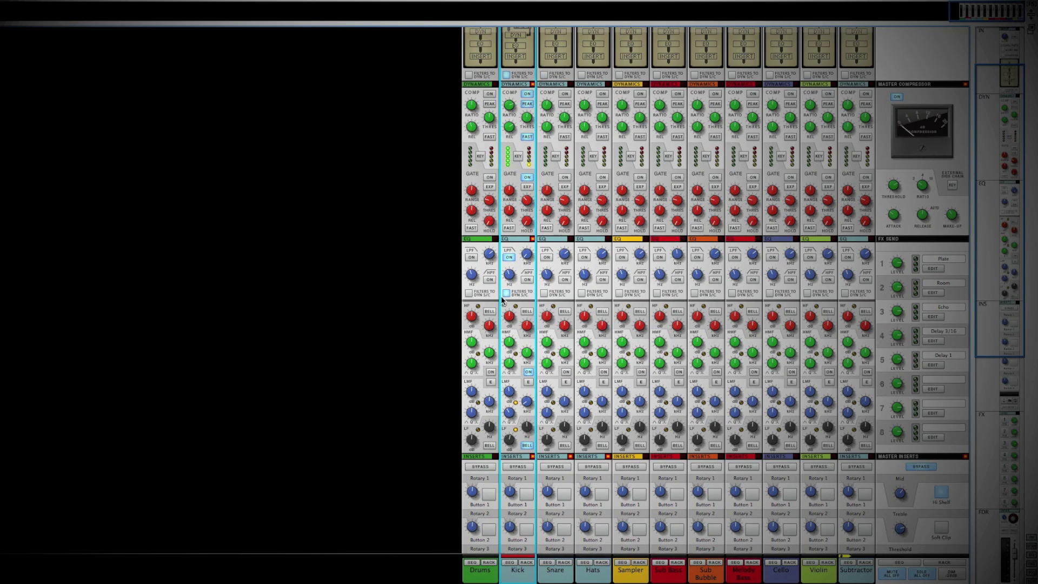
Step: Solo the Snare channel, unsolo the Kick, and select the Snare strip for editing
mouse_move(516, 104)
scroll(587, 440, down, 10)
click(564, 456)
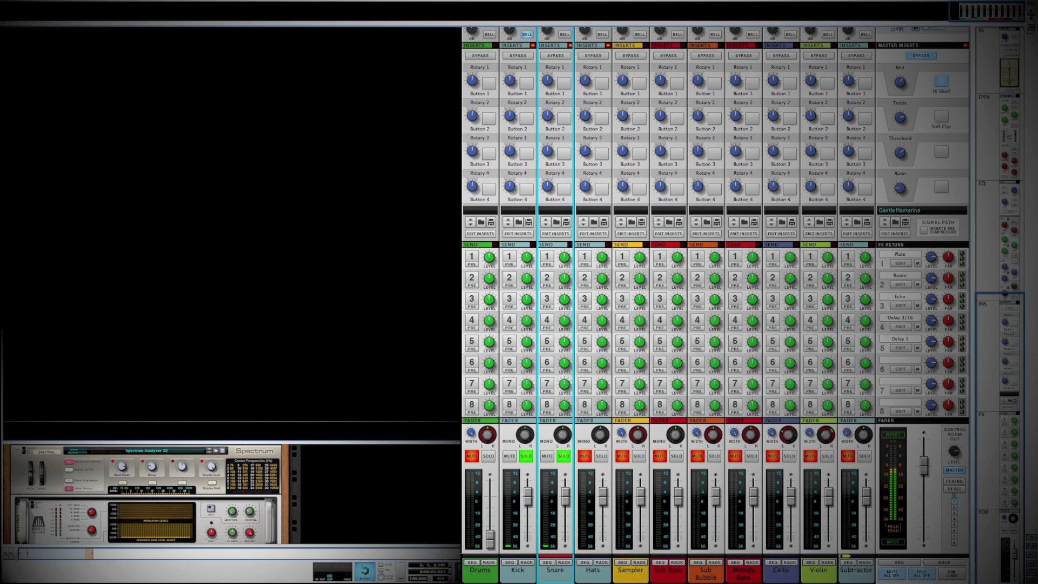
click(525, 456)
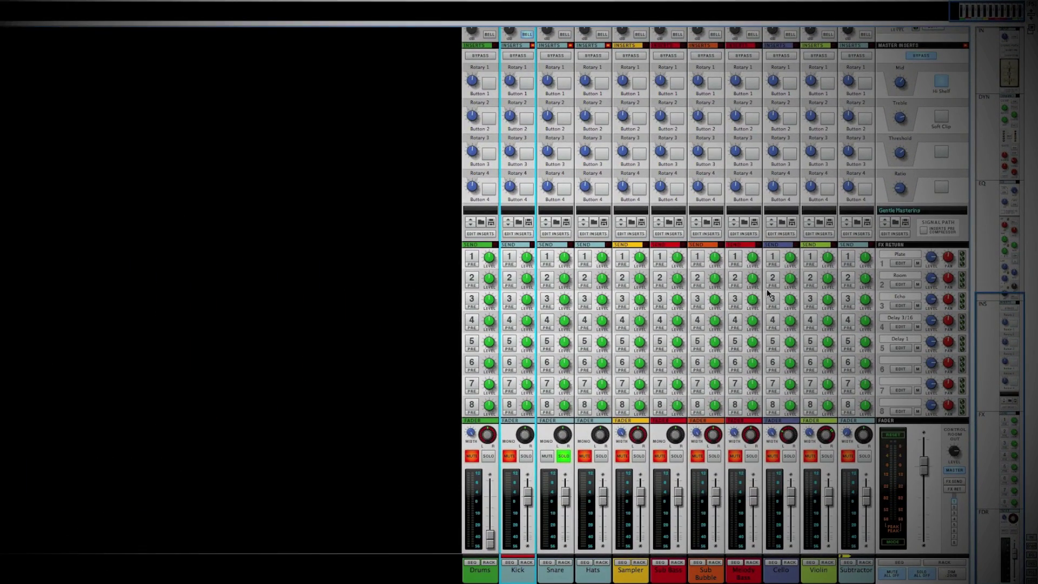
scroll(567, 218, up, 10)
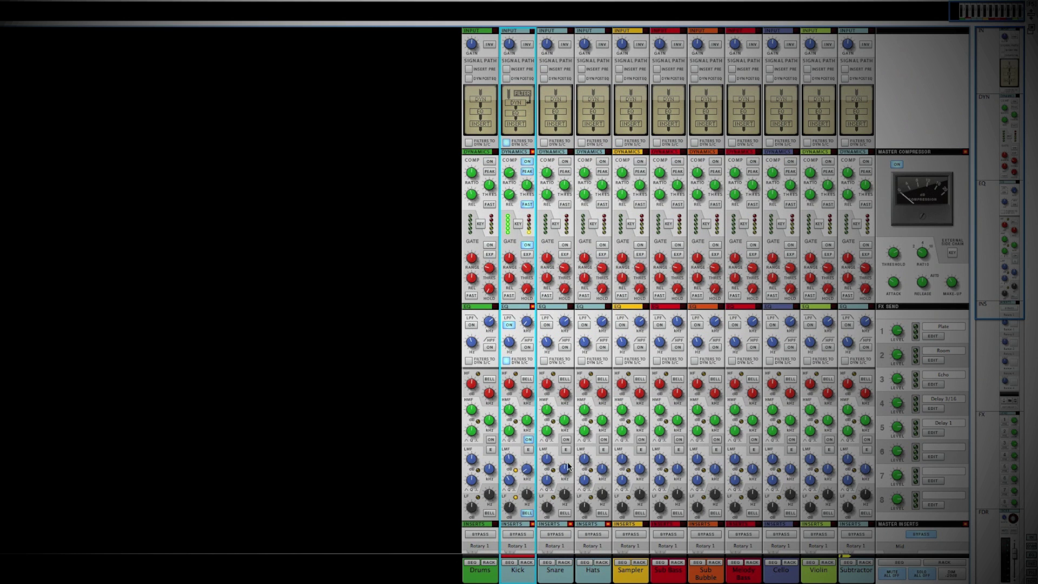
click(566, 440)
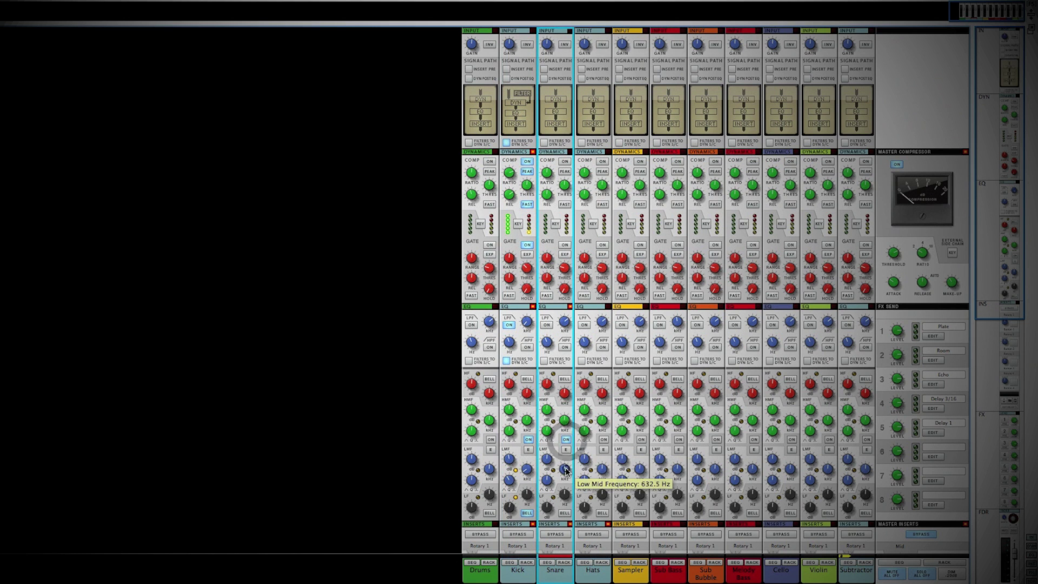
Step: Reduce the Snare's low-mid EQ cut to about -7 dB
scroll(565, 474, down, 3)
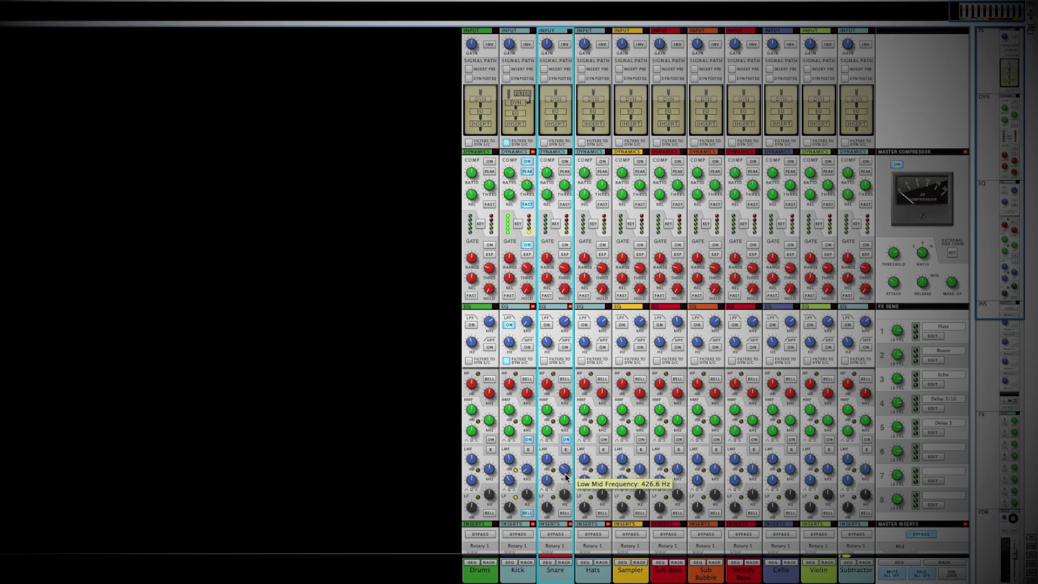
scroll(564, 478, down, 4)
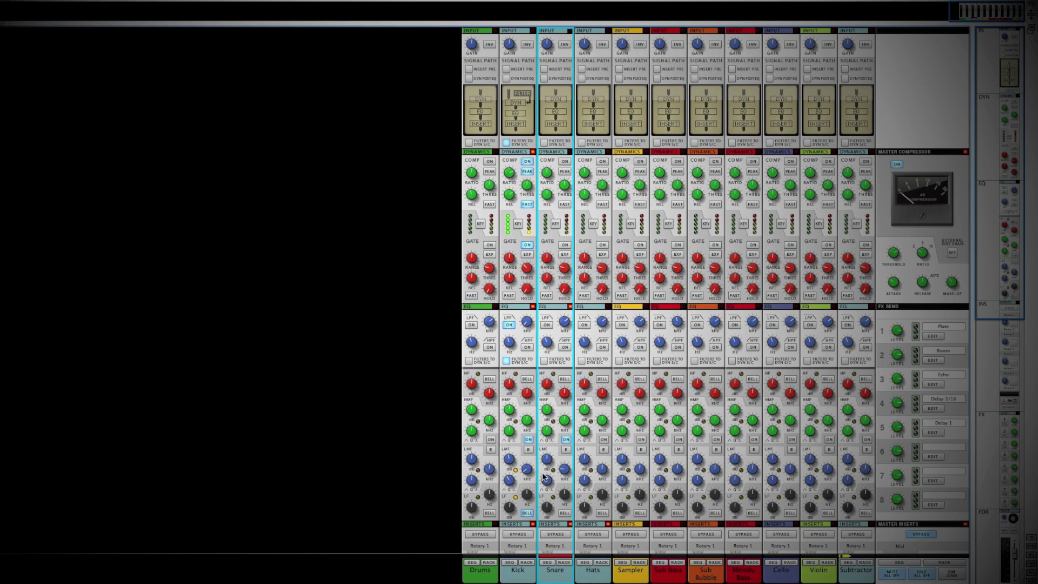
scroll(547, 481, up, 2)
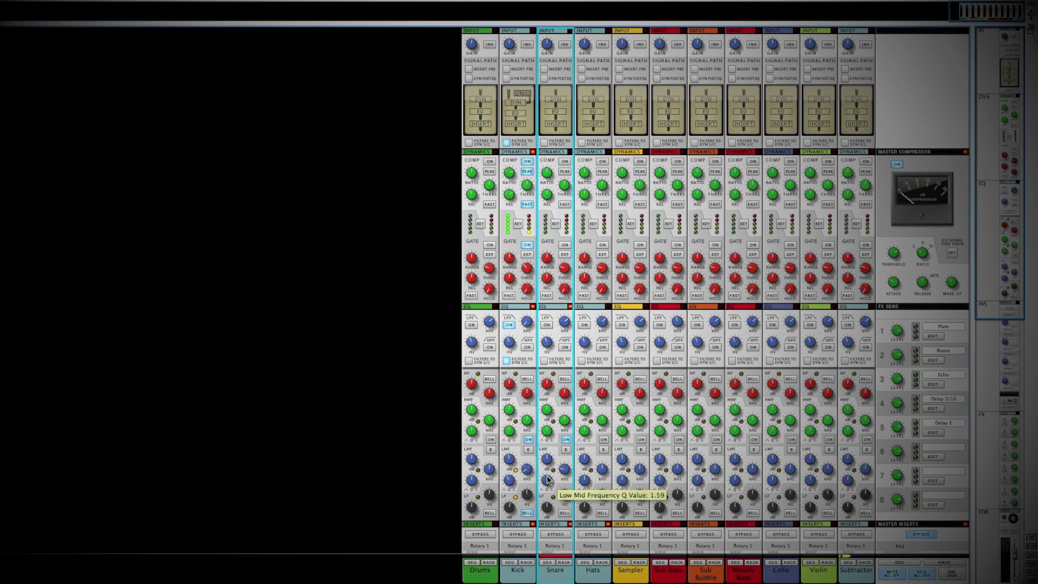
scroll(546, 458, down, 3)
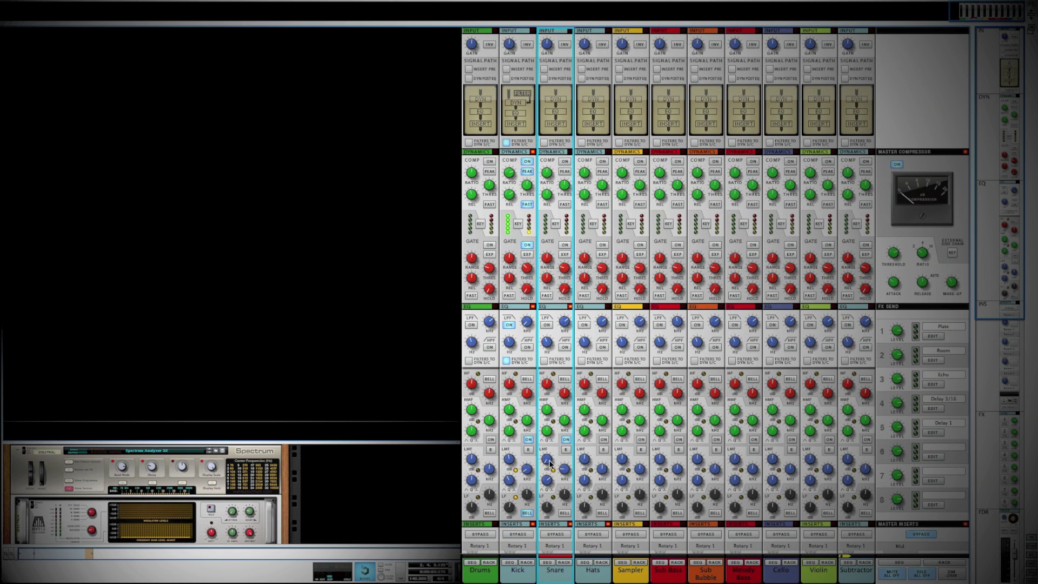
mouse_move(546, 462)
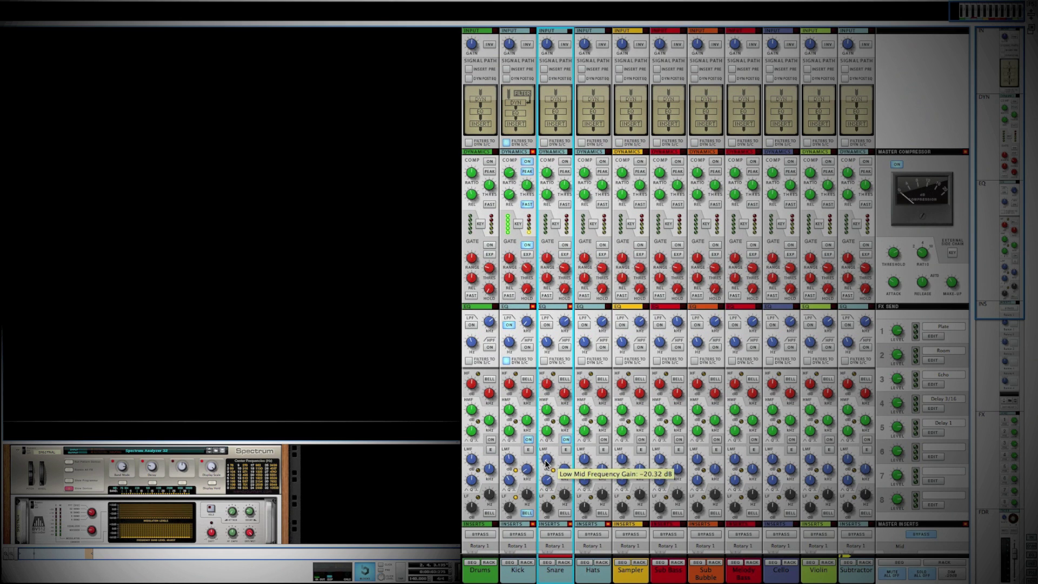
drag(547, 462, 548, 448)
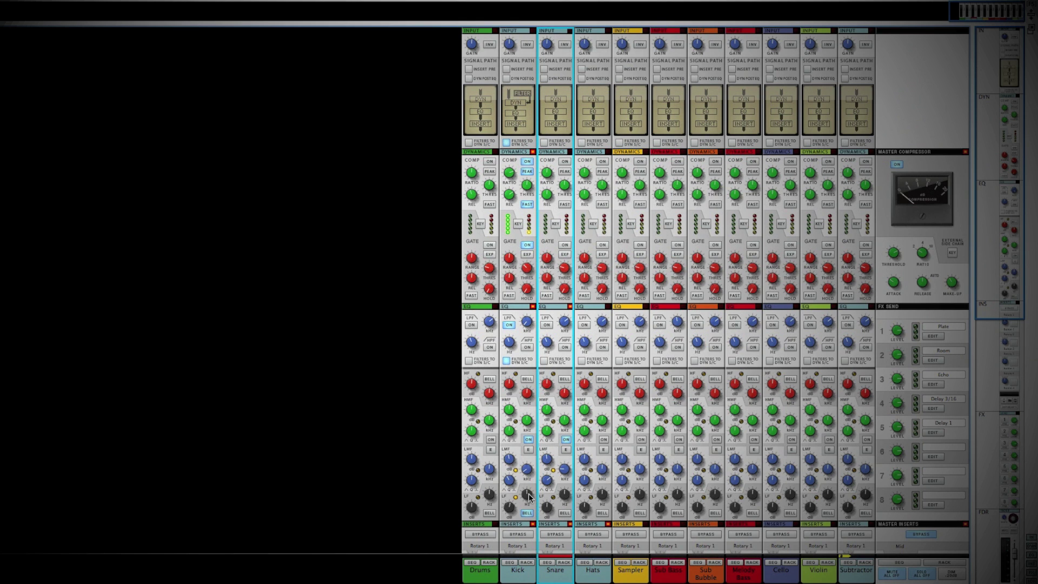
Step: Set the Snare's LF frequency to about 153.7 Hz and switch the low band to bell
mouse_move(566, 492)
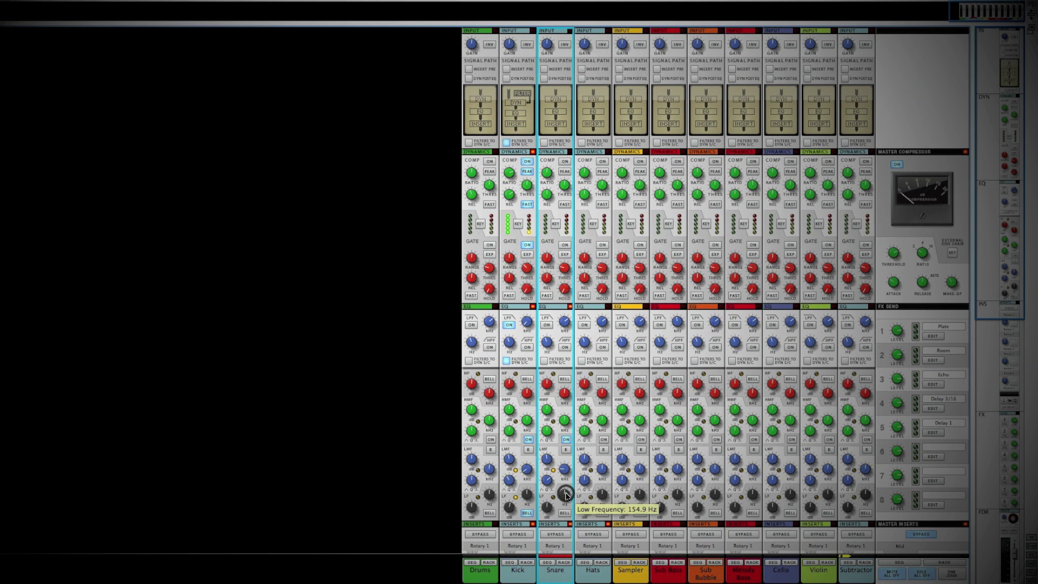
scroll(566, 495, down, 1)
mouse_move(548, 511)
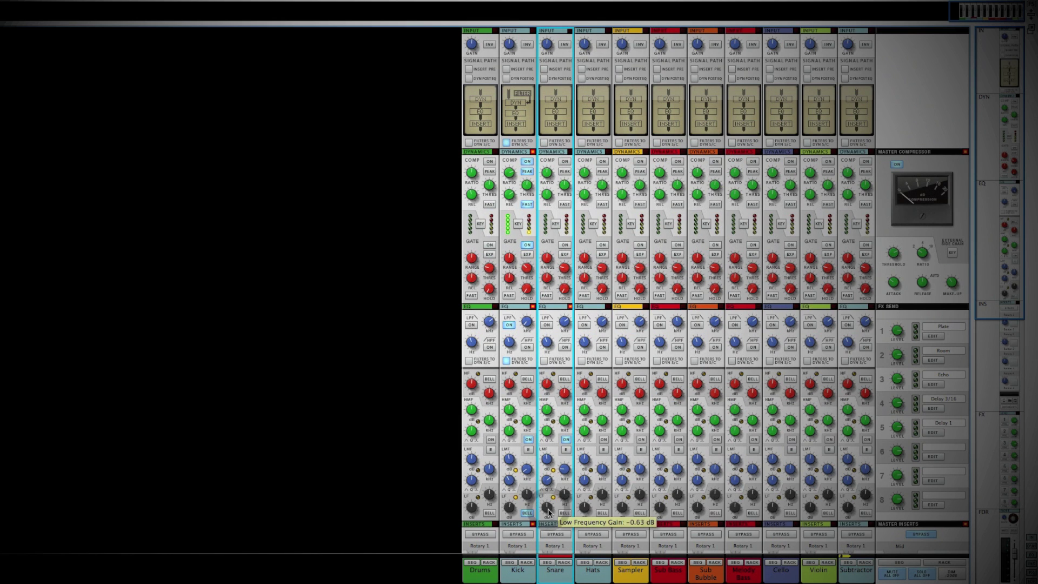
click(564, 513)
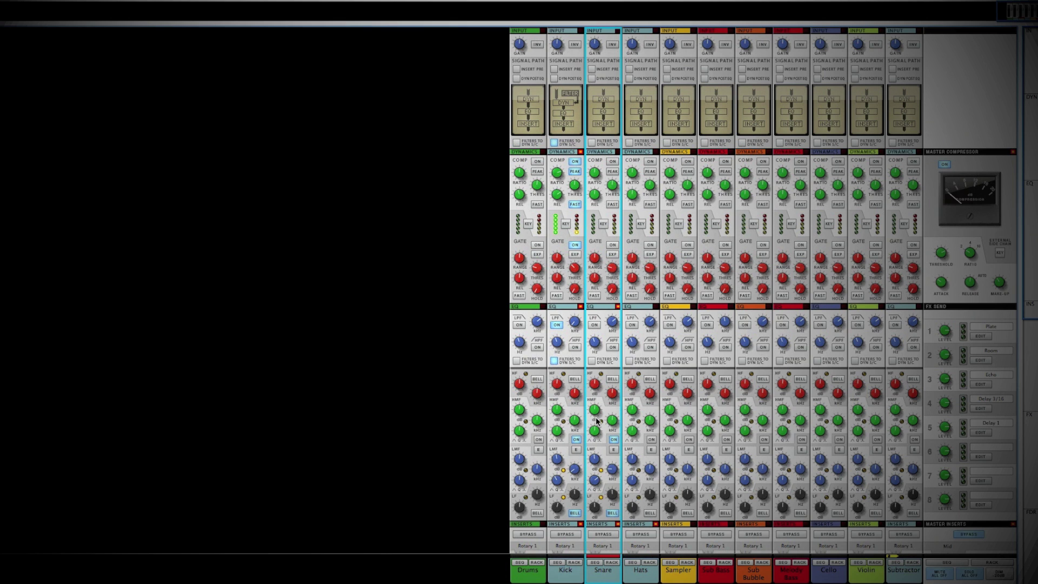
Step: Set the Snare's HMF Q to 1.23 and its HMF gain to +1.90 dB
mouse_move(610, 422)
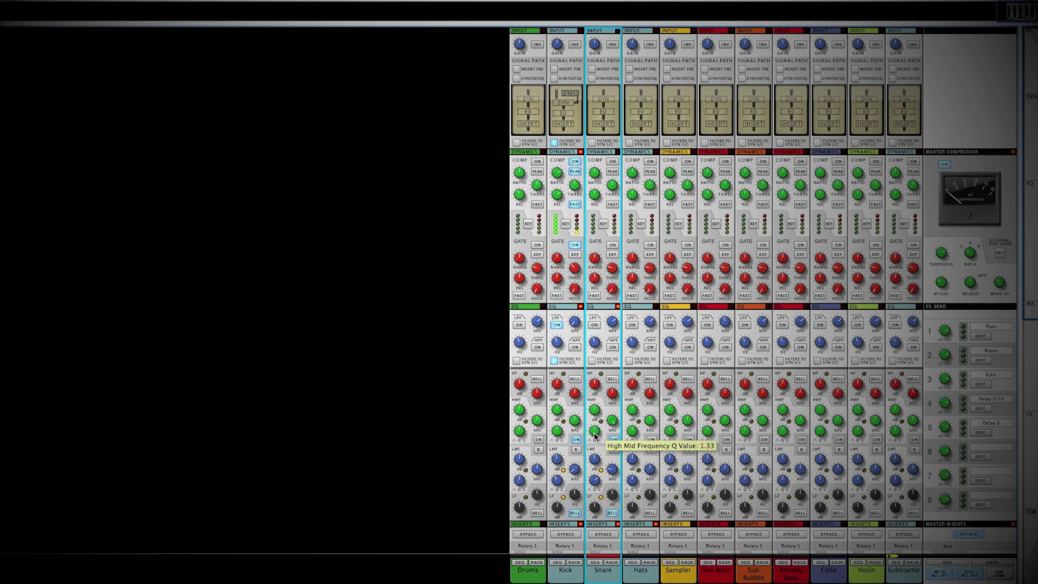
scroll(596, 432, down, 2)
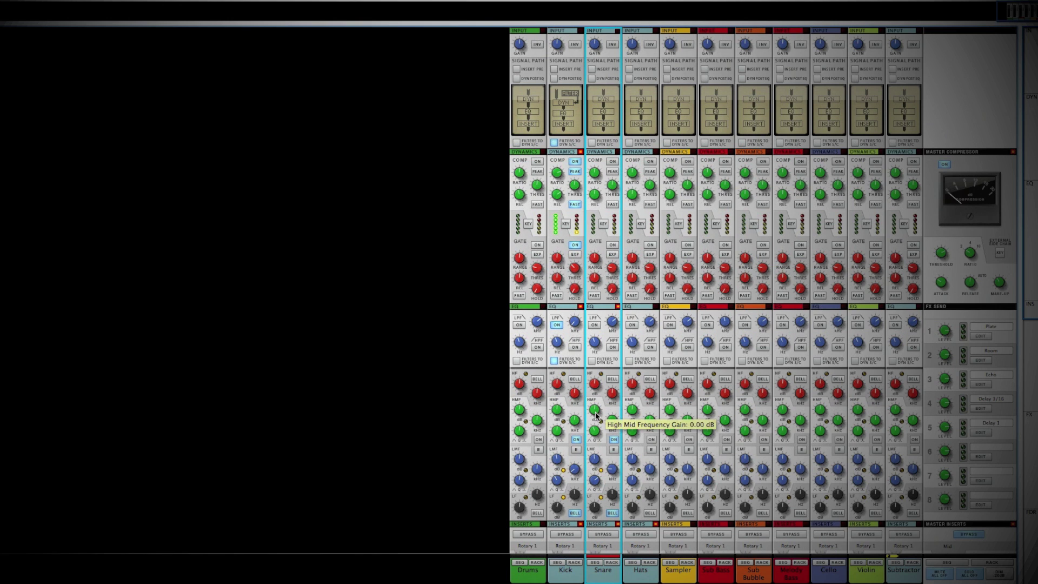
scroll(596, 415, up, 4)
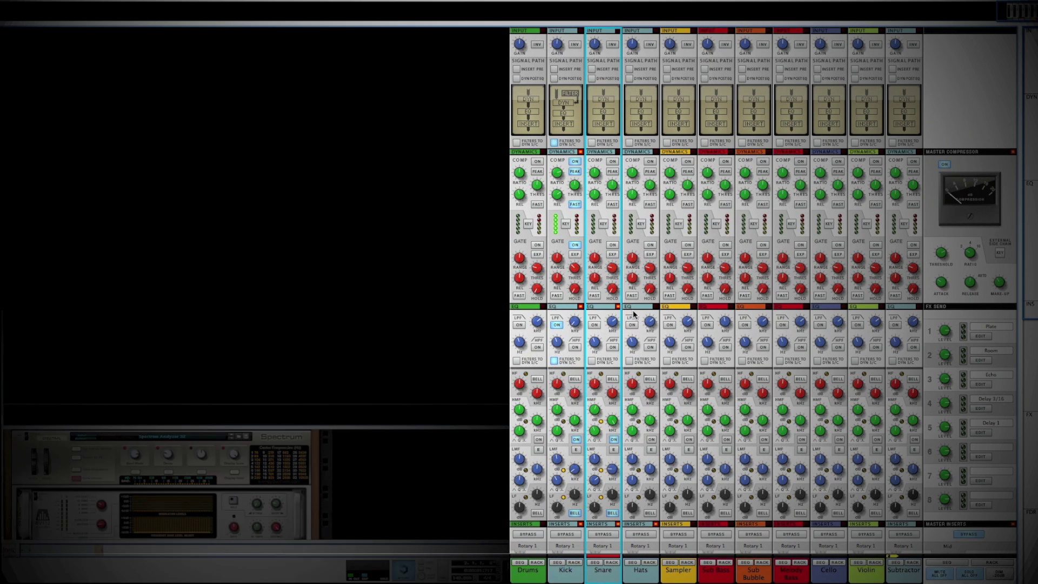
Step: Enable the Snare's low-pass at 8.08 kHz and high-pass at 123.8 Hz
click(593, 325)
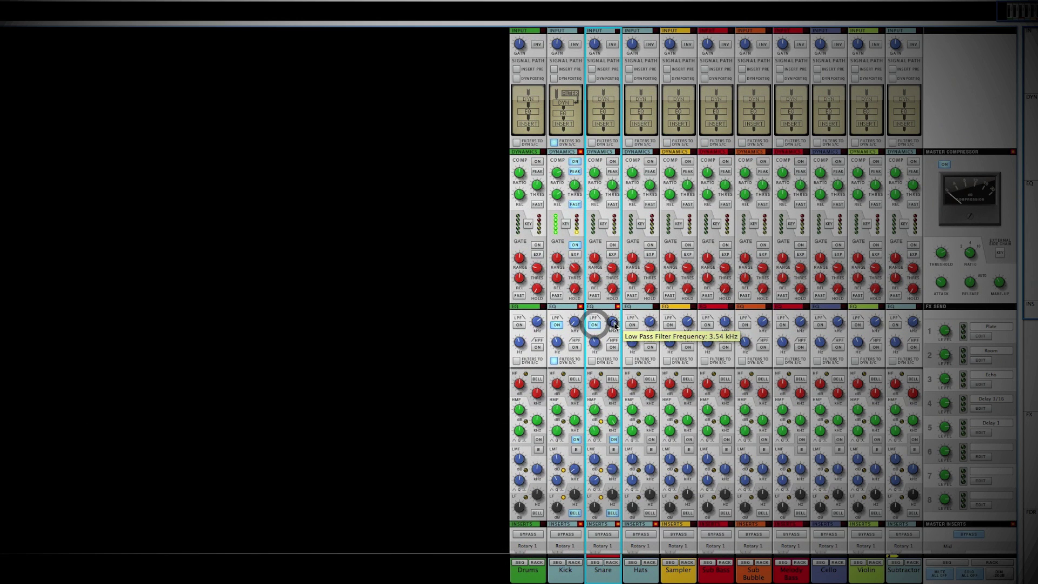
drag(614, 323, 615, 319)
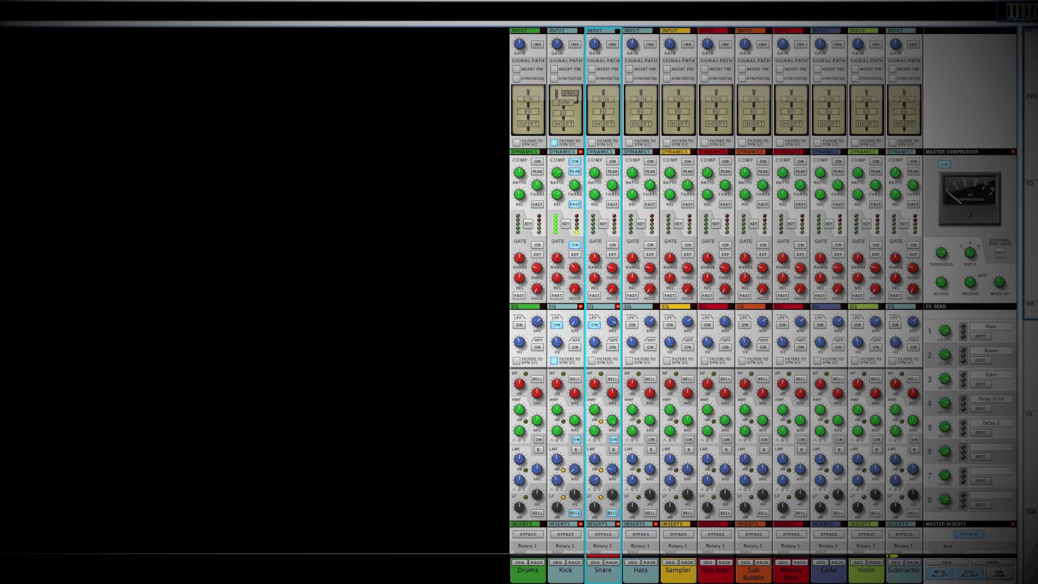
click(612, 347)
click(594, 343)
drag(596, 348, 595, 349)
Step: Switch on the Snare compressor and lengthen its release to 341 ms
mouse_move(611, 186)
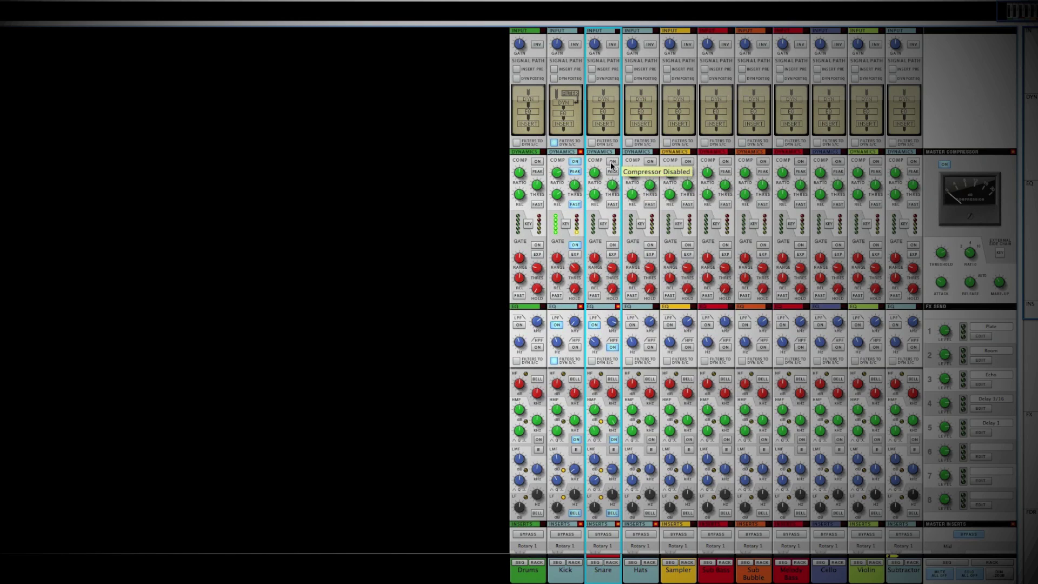
click(611, 162)
mouse_move(598, 179)
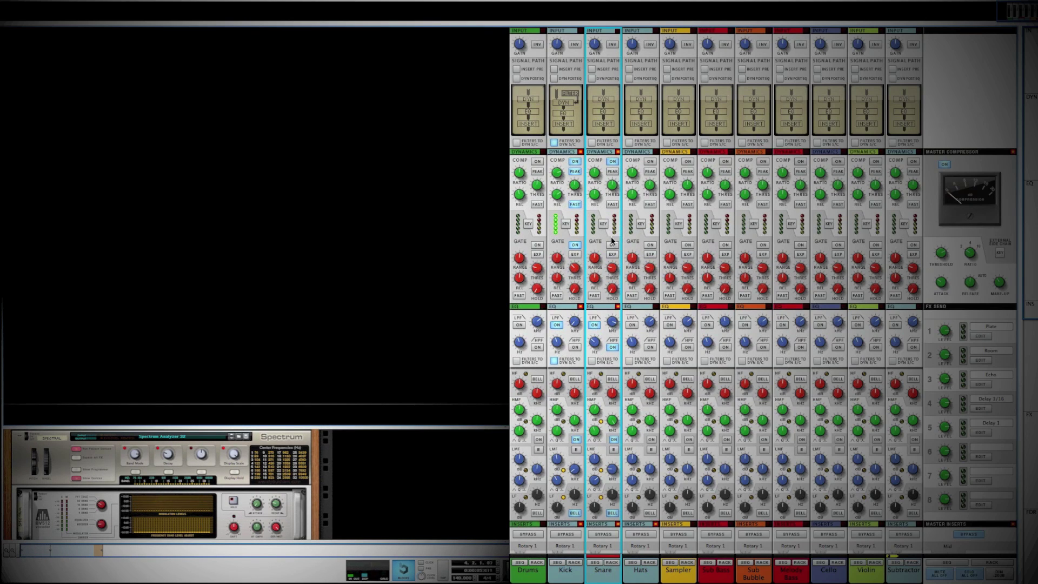
drag(594, 195, 594, 210)
Step: Turn on the Snare gate and lower its threshold to about -35 dB
click(613, 245)
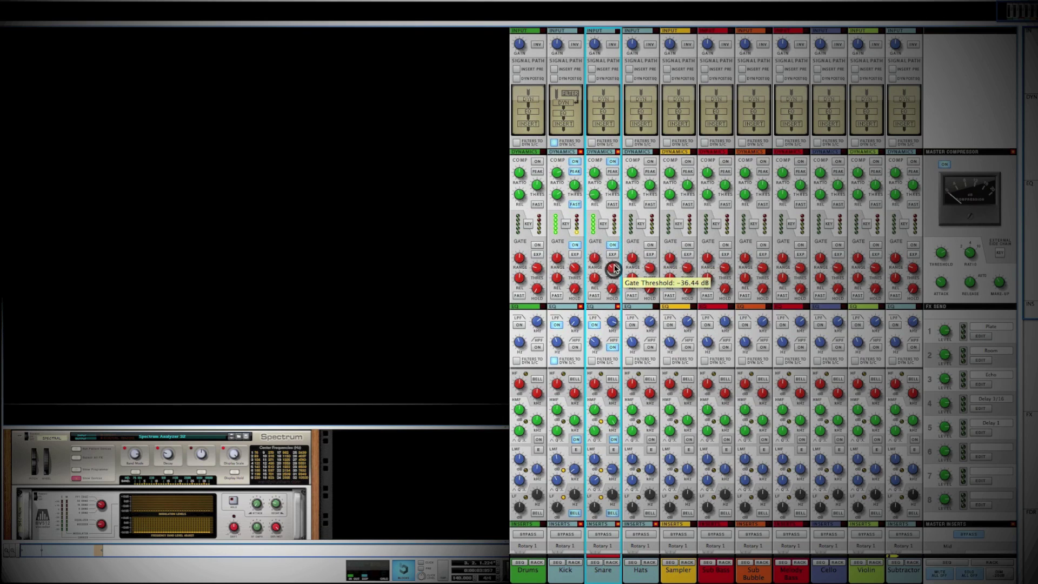
click(613, 267)
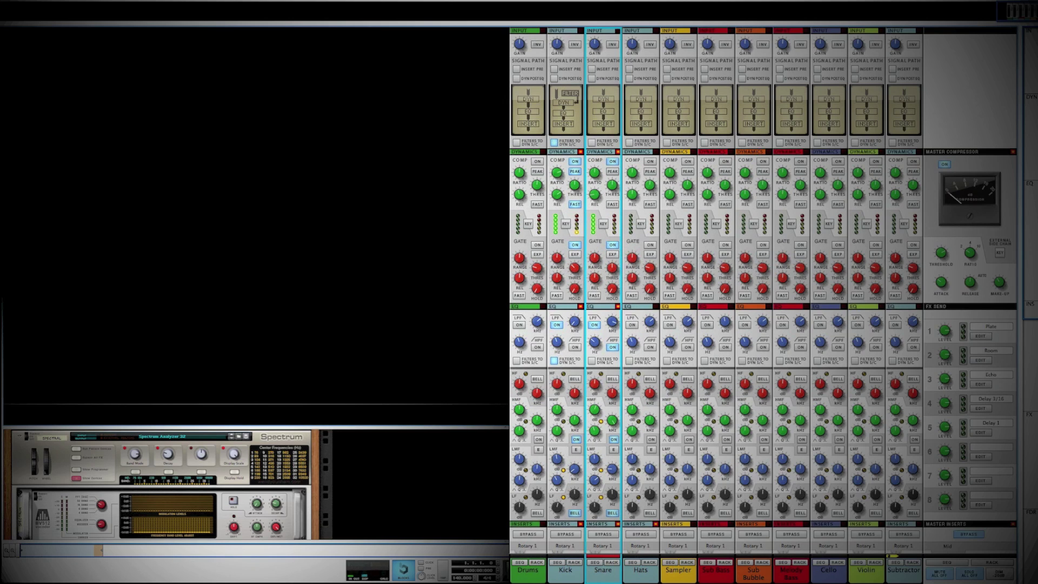
click(613, 270)
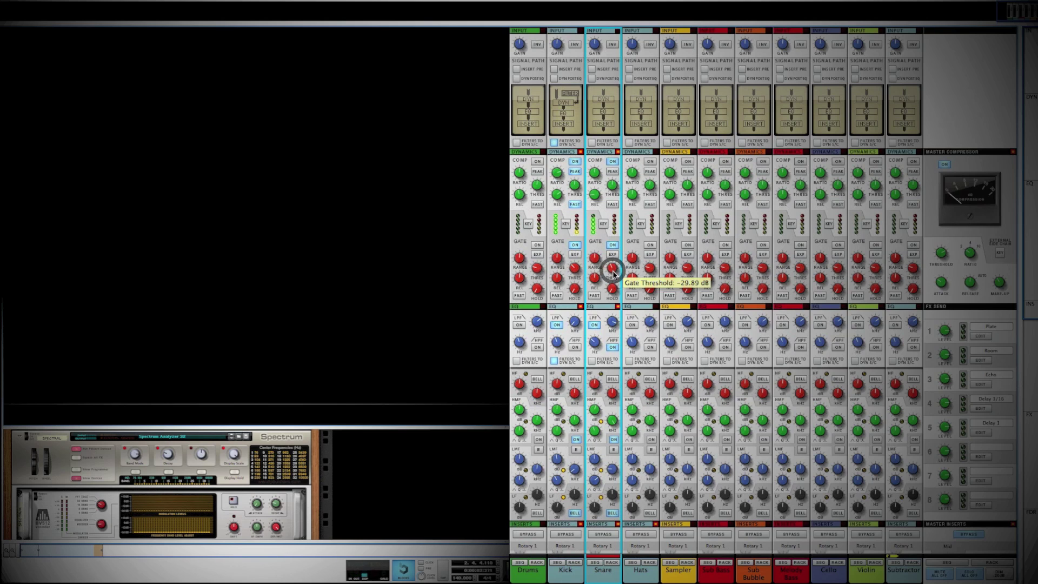
drag(613, 276, 613, 274)
scroll(600, 296, down, 10)
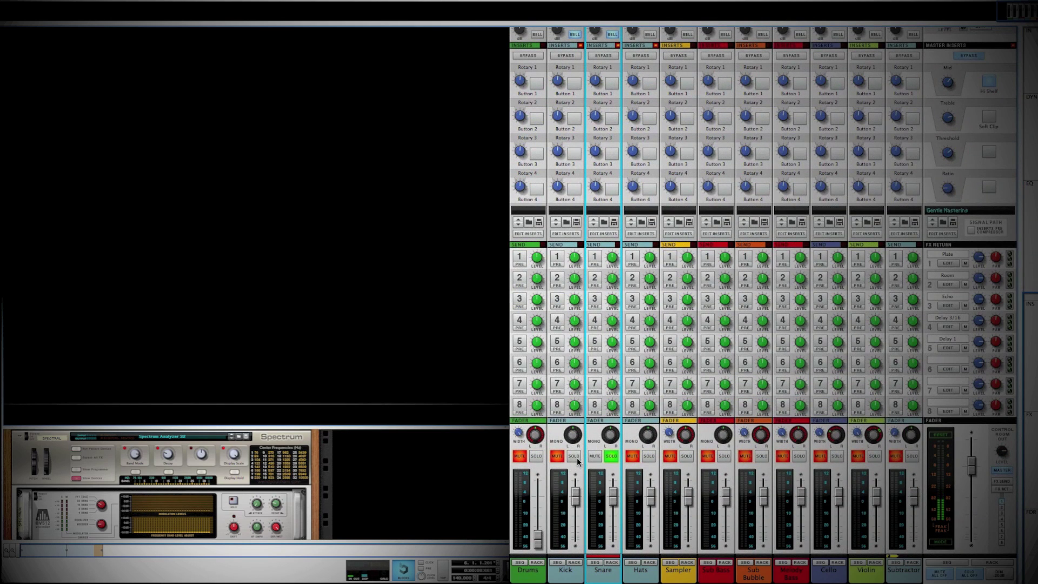
Step: Solo the Kick, start playback, and ease the Snare gate threshold to -31.53 dB
click(574, 456)
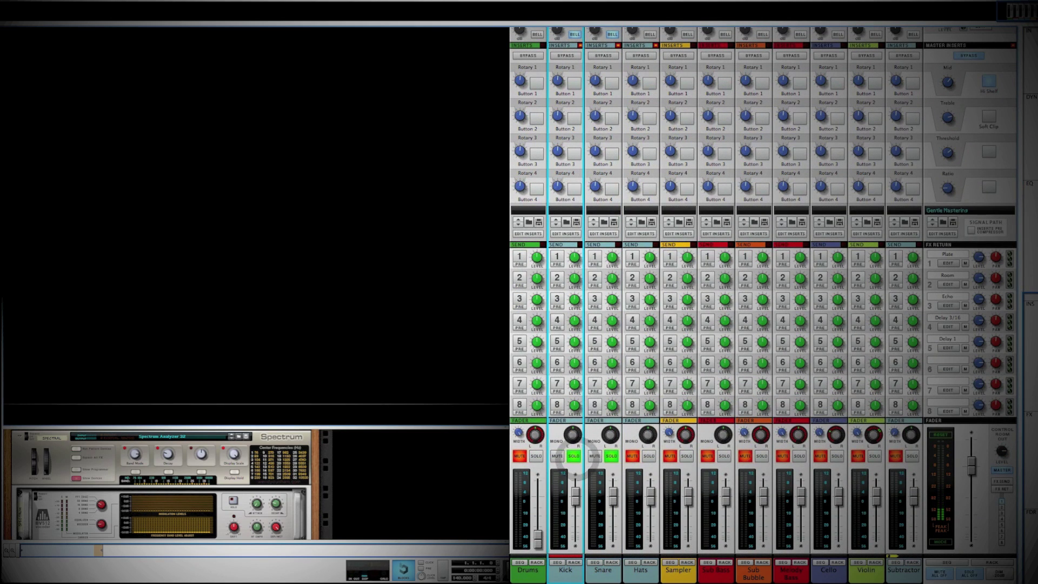
key(space)
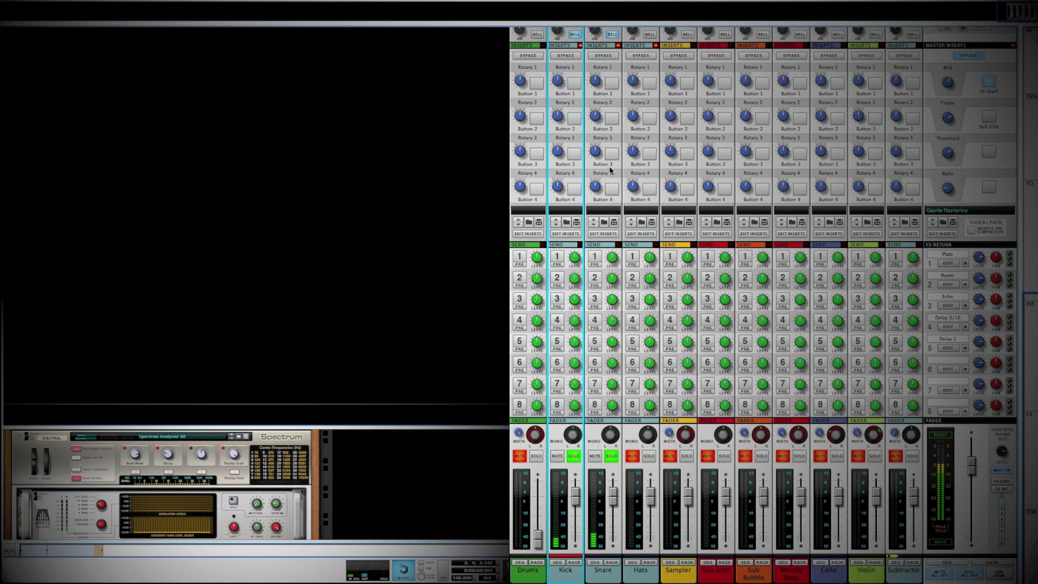
scroll(644, 234, up, 10)
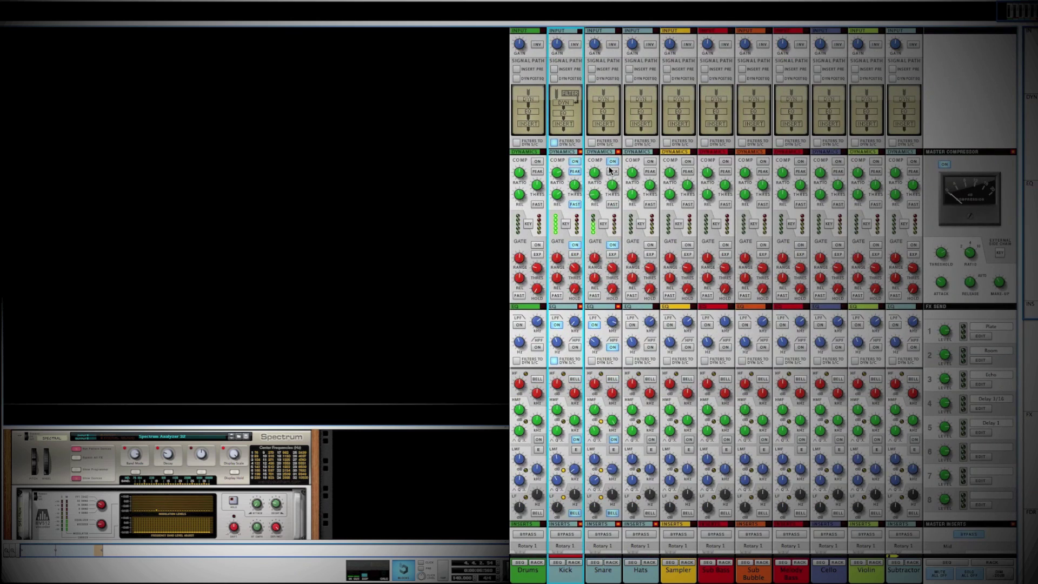
click(612, 267)
drag(612, 267, 611, 268)
scroll(611, 268, down, 10)
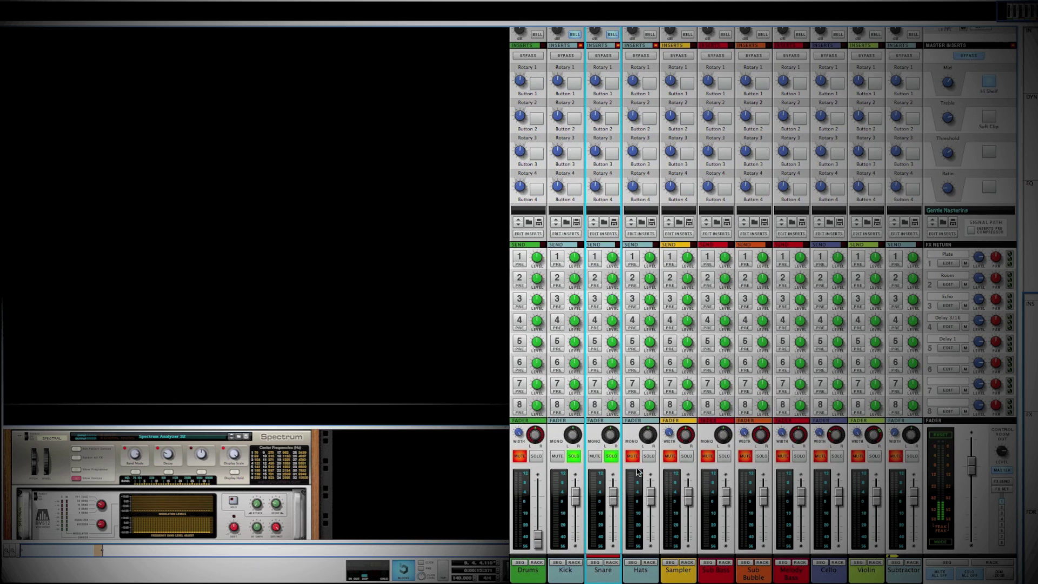
Step: Solo the Hats, play the beat, then release the Kick and Snare solos
click(649, 459)
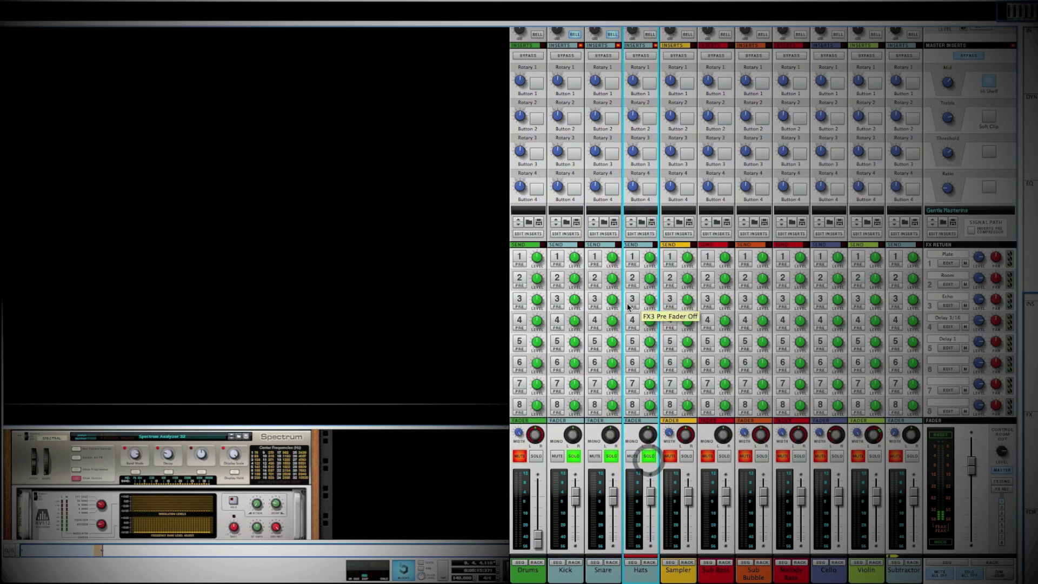
scroll(630, 308, up, 10)
scroll(627, 306, down, 10)
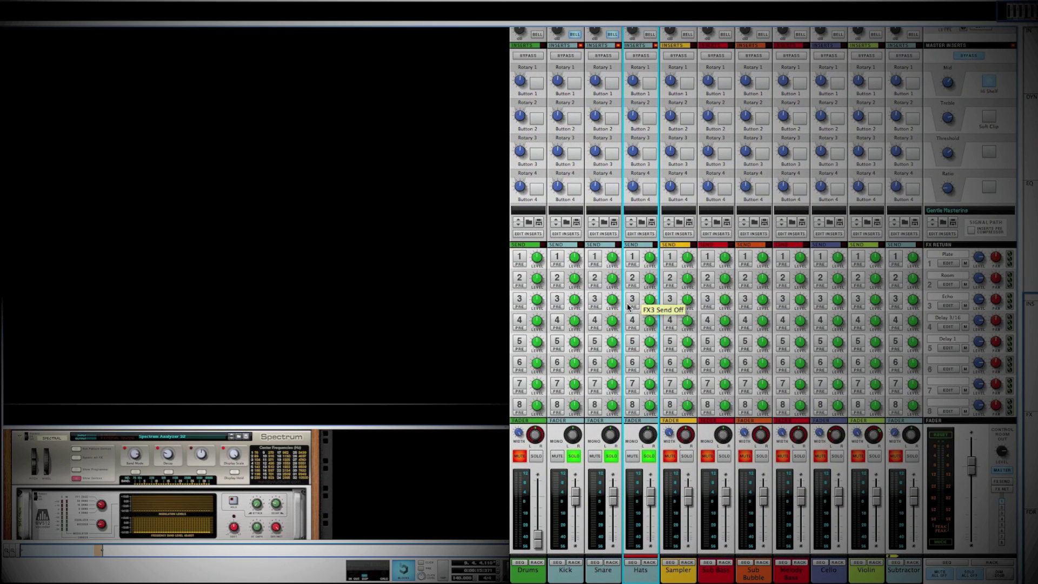
key(space)
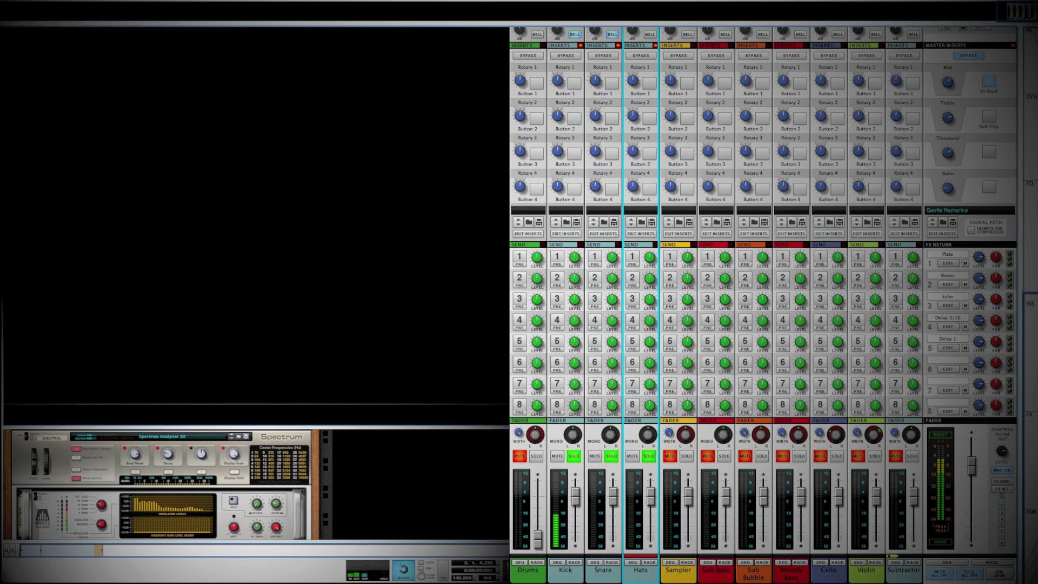
click(572, 457)
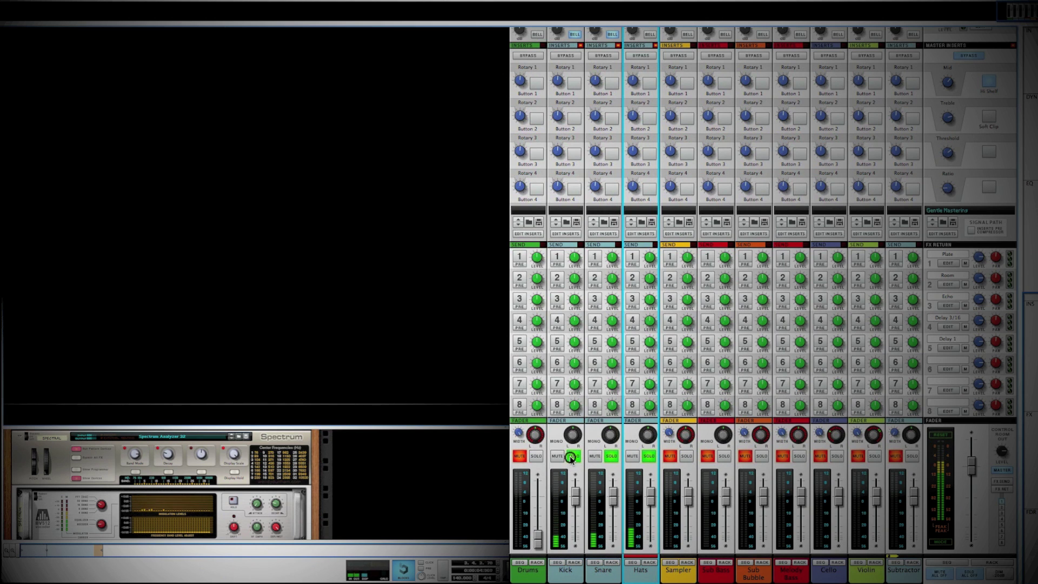
click(611, 456)
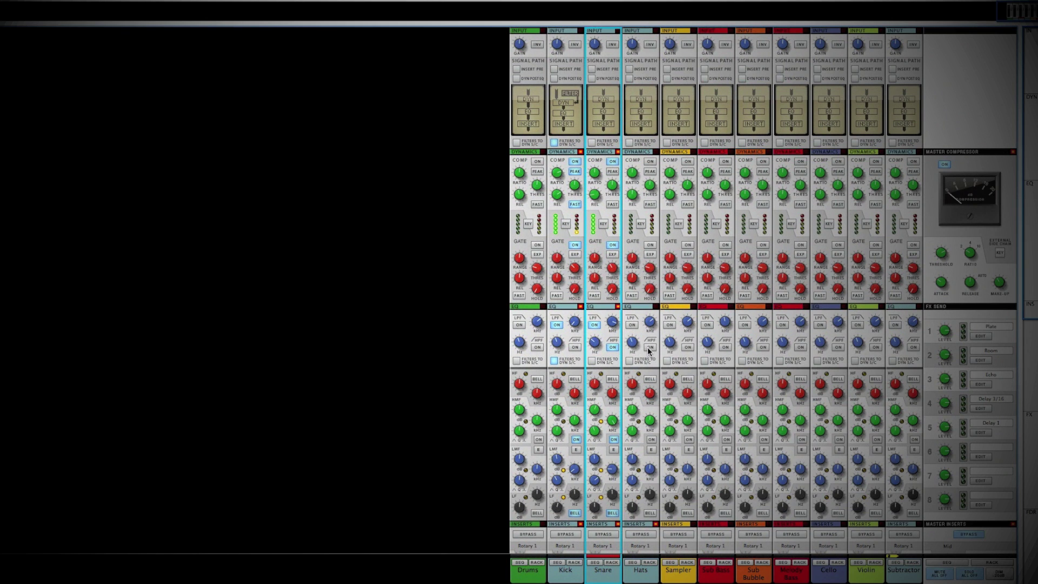
Step: Enable the Hats high-pass filter at 335 Hz and audition it
click(648, 348)
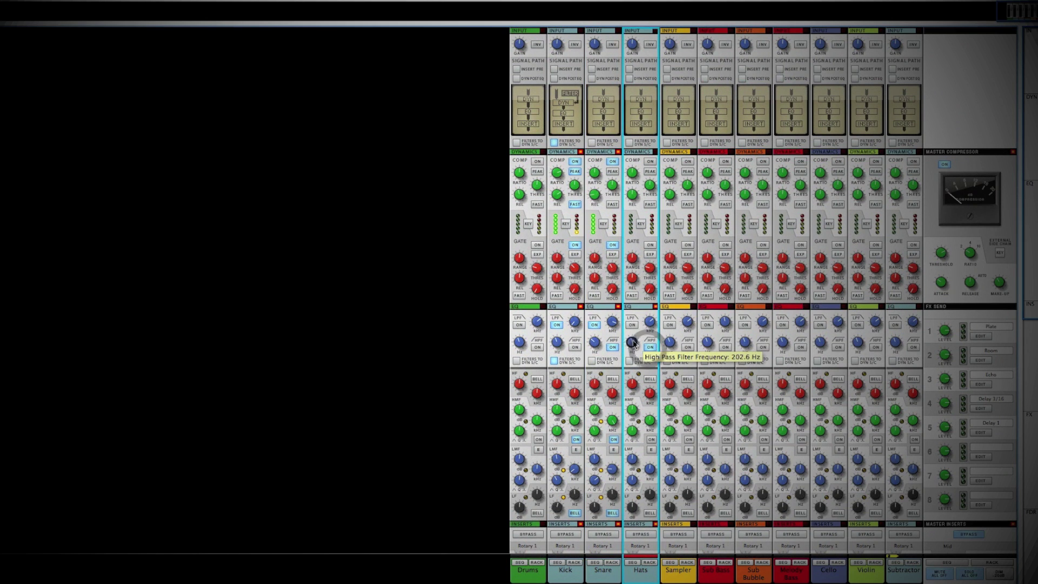
drag(634, 342, 633, 340)
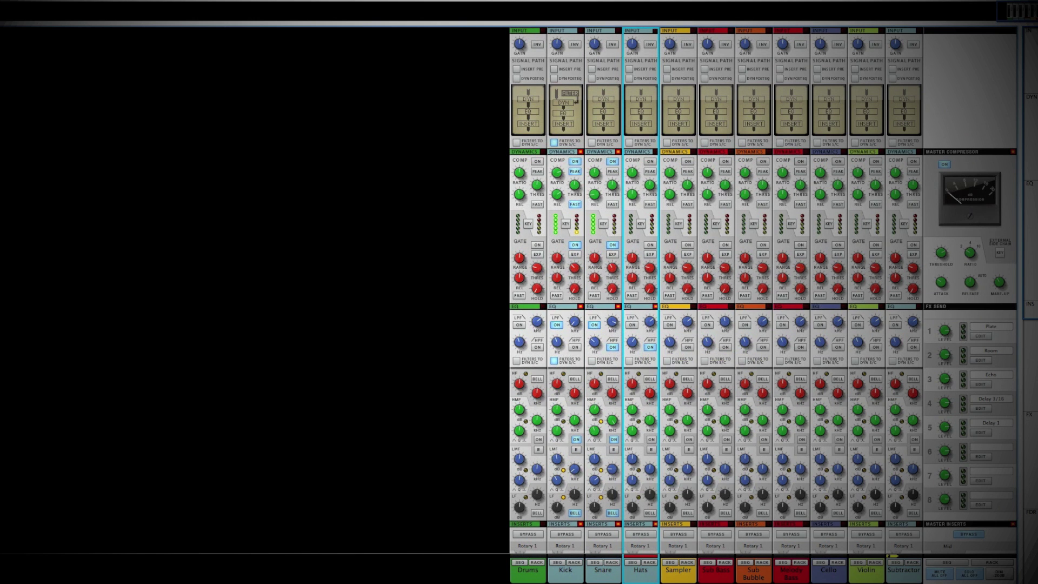
key(space)
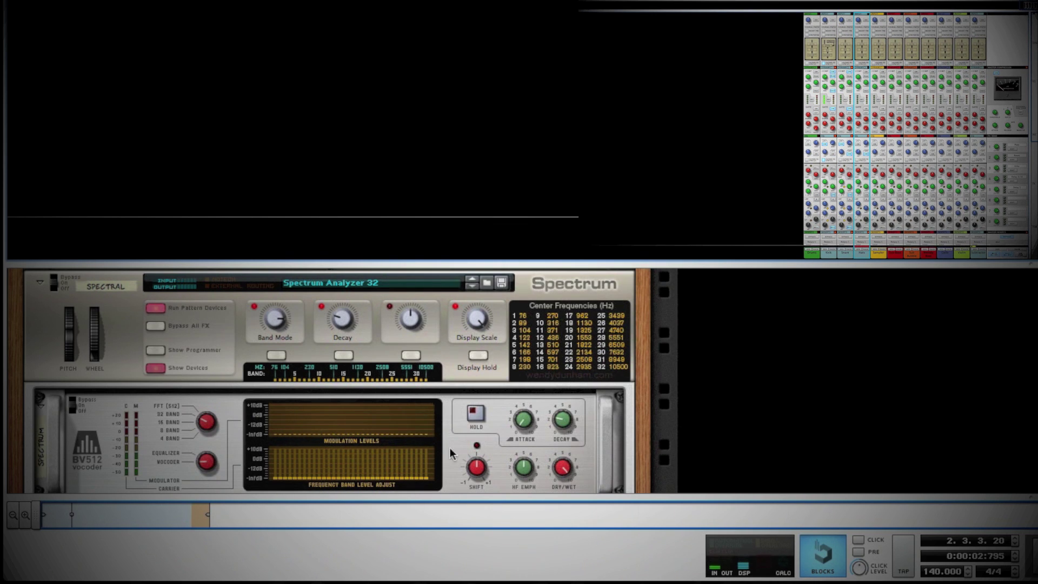
key(space)
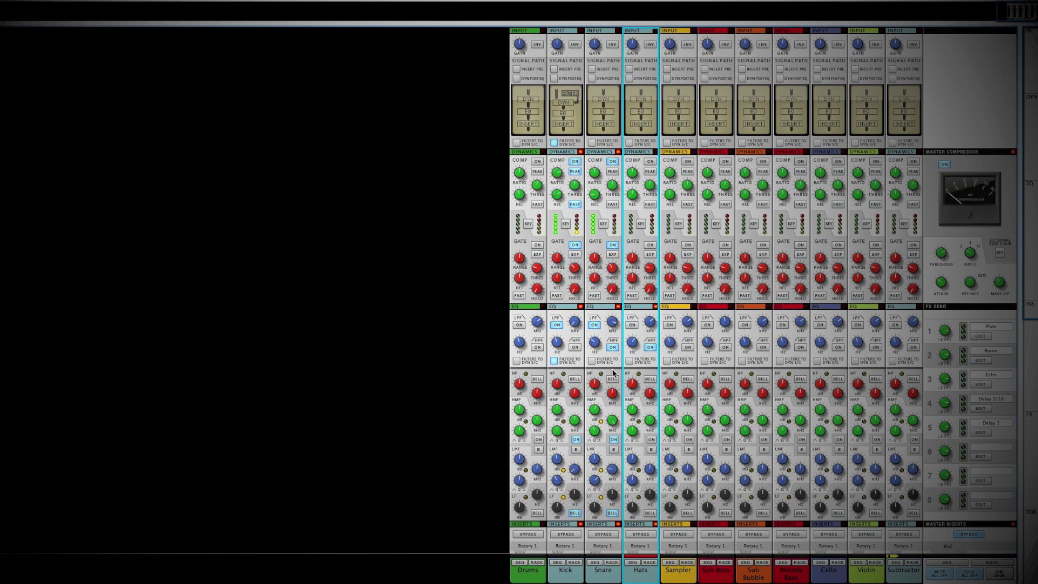
Step: Set the Hats low-pass cutoff to about 14.32 kHz and enable the filter
click(653, 321)
drag(652, 319, 648, 319)
scroll(650, 325, up, 4)
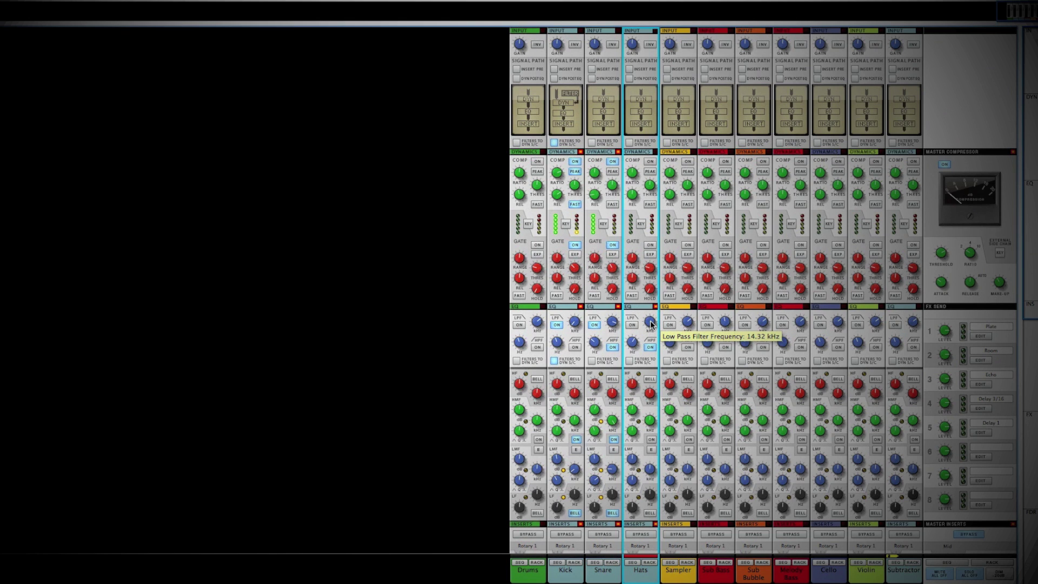
click(671, 325)
click(670, 325)
click(633, 325)
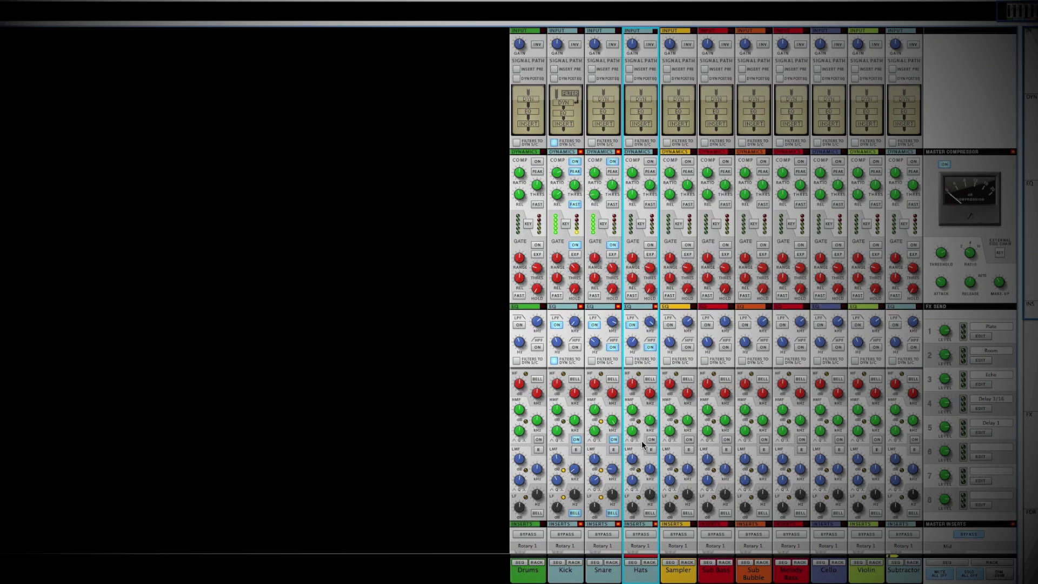
mouse_move(649, 421)
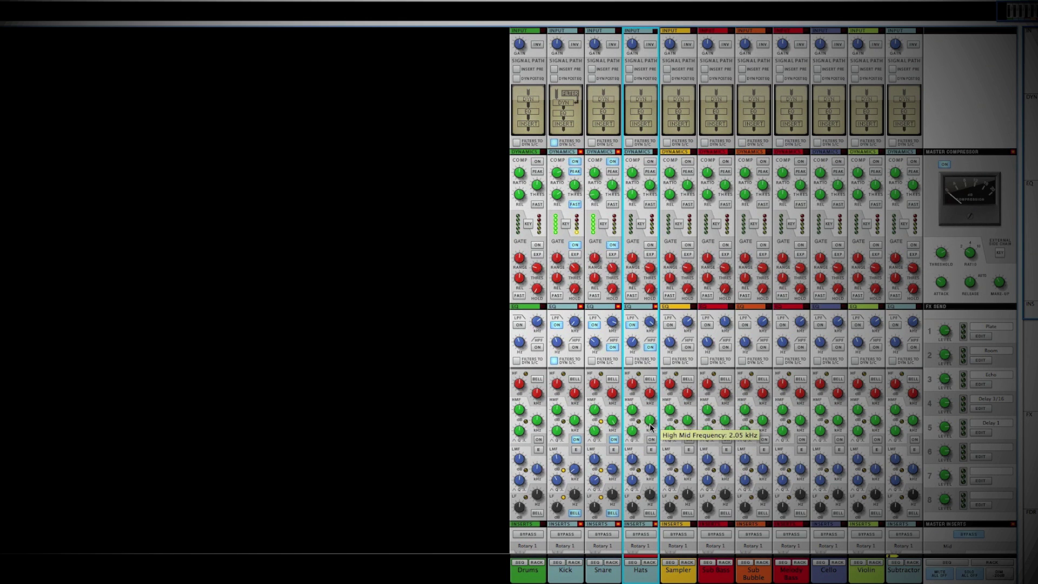
Step: Enable the Hats EQ, make its high band a bell, and slightly boost the HF gain
click(651, 440)
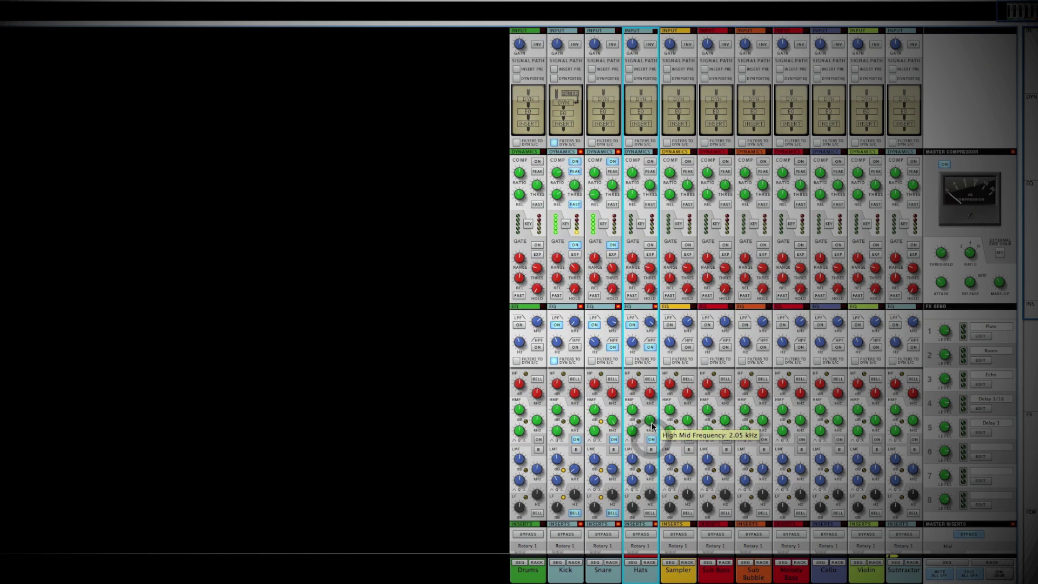
mouse_move(651, 397)
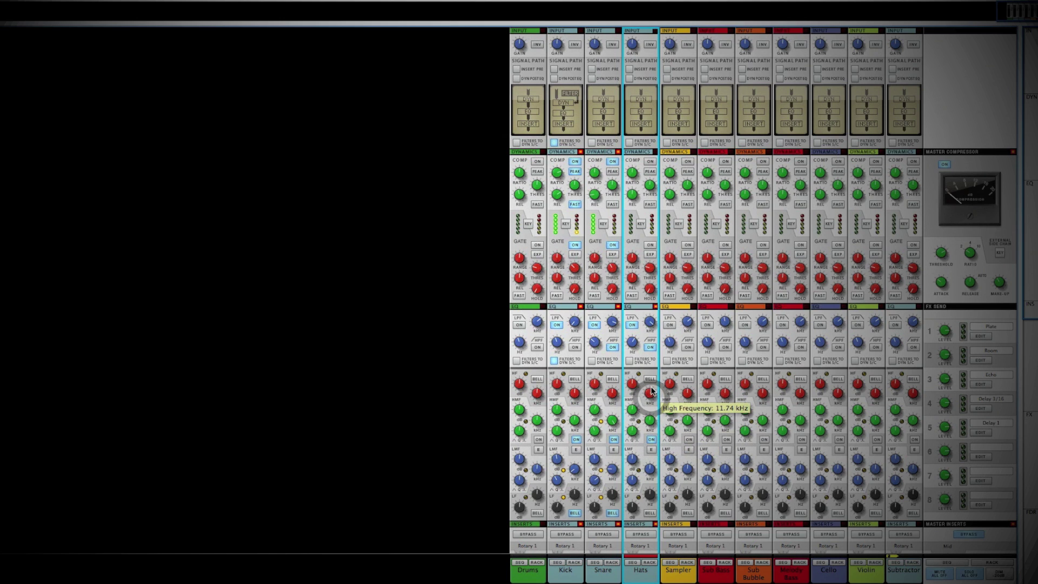
scroll(652, 391, down, 3)
scroll(651, 392, down, 2)
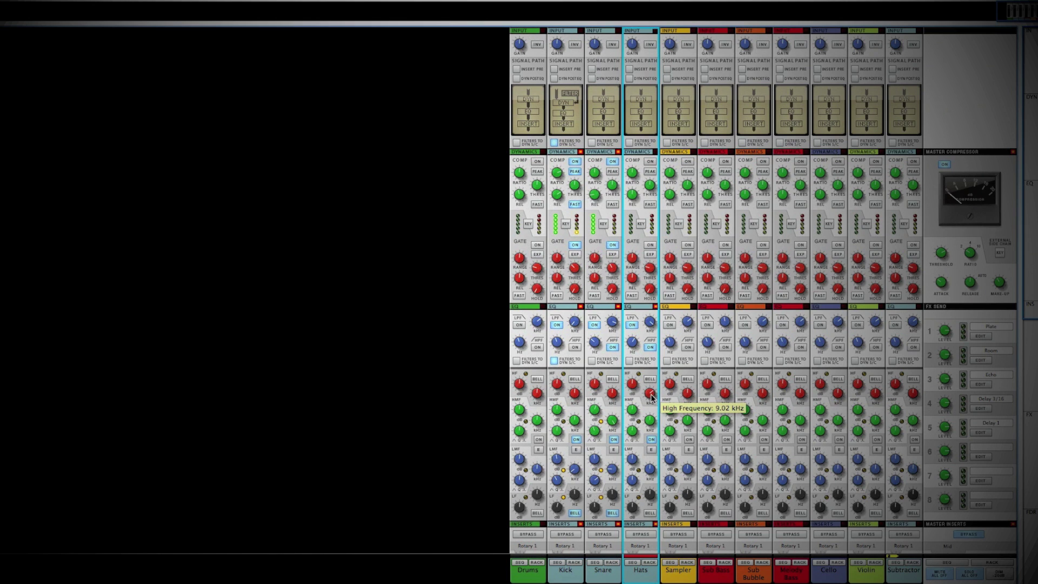
click(633, 385)
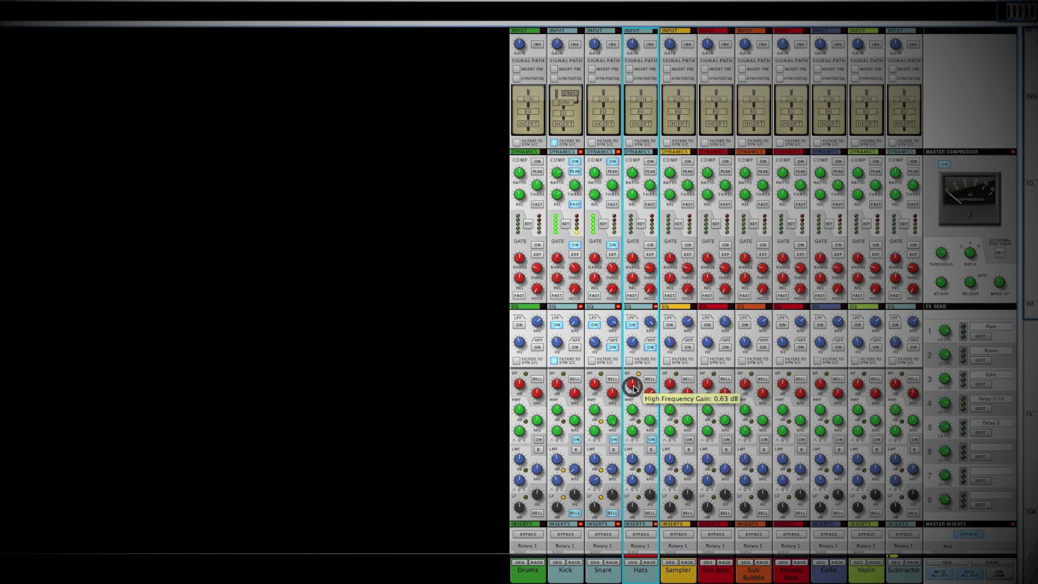
click(650, 380)
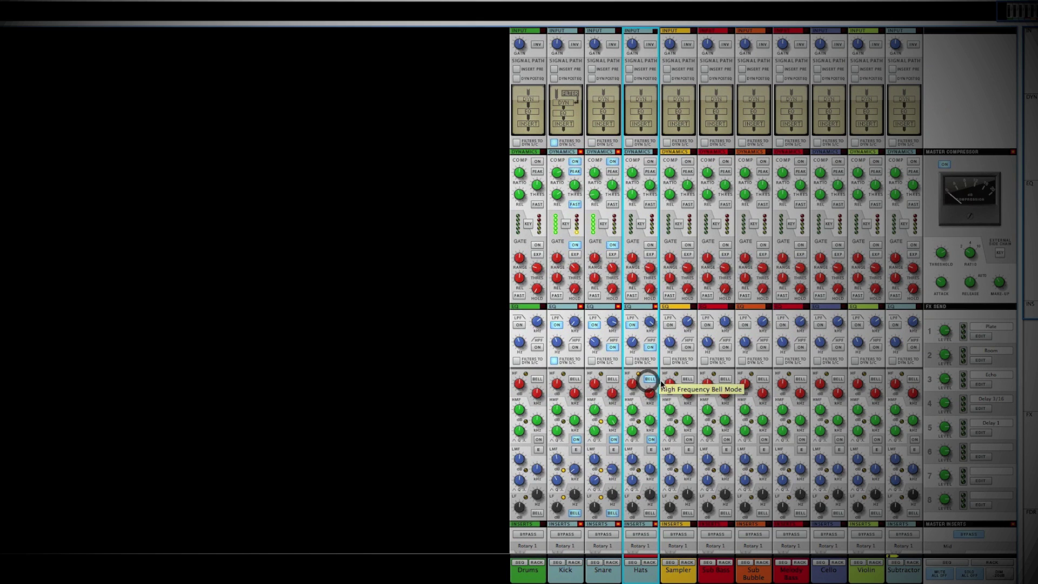
click(635, 385)
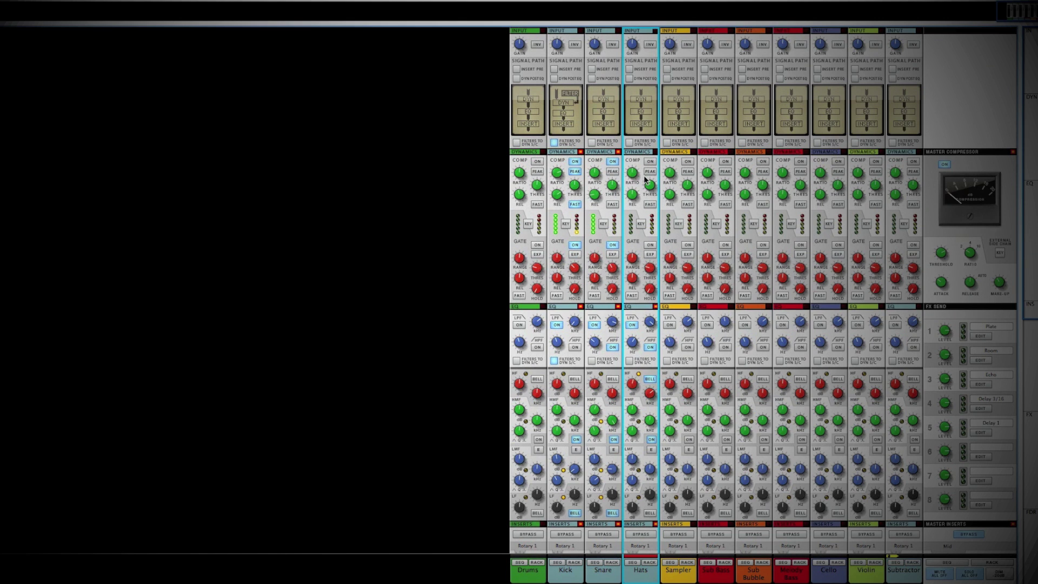
Step: Turn on the Hats gate in expander mode and adjust its threshold and range
click(649, 246)
click(651, 255)
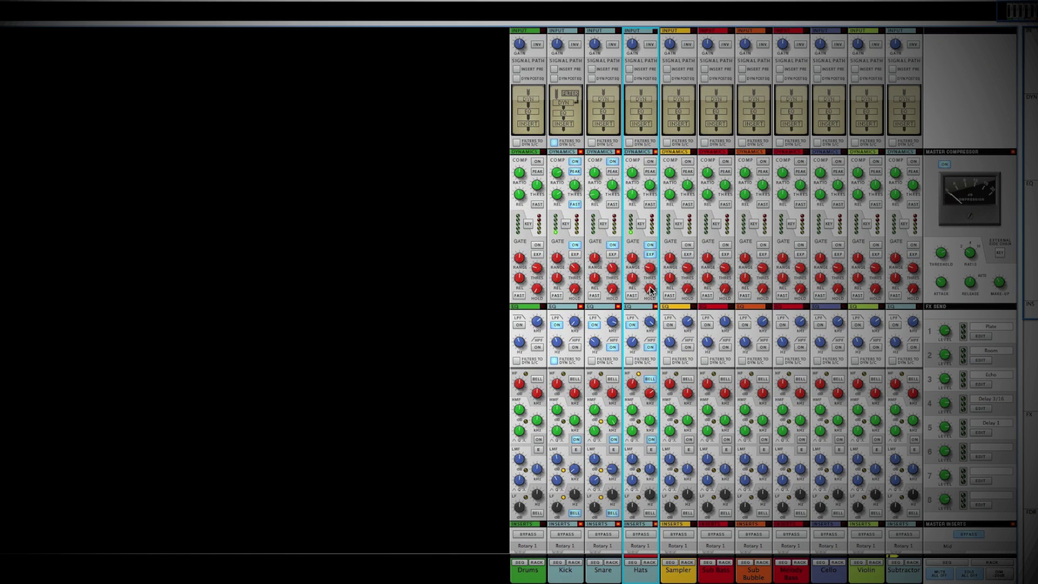
drag(652, 270, 658, 251)
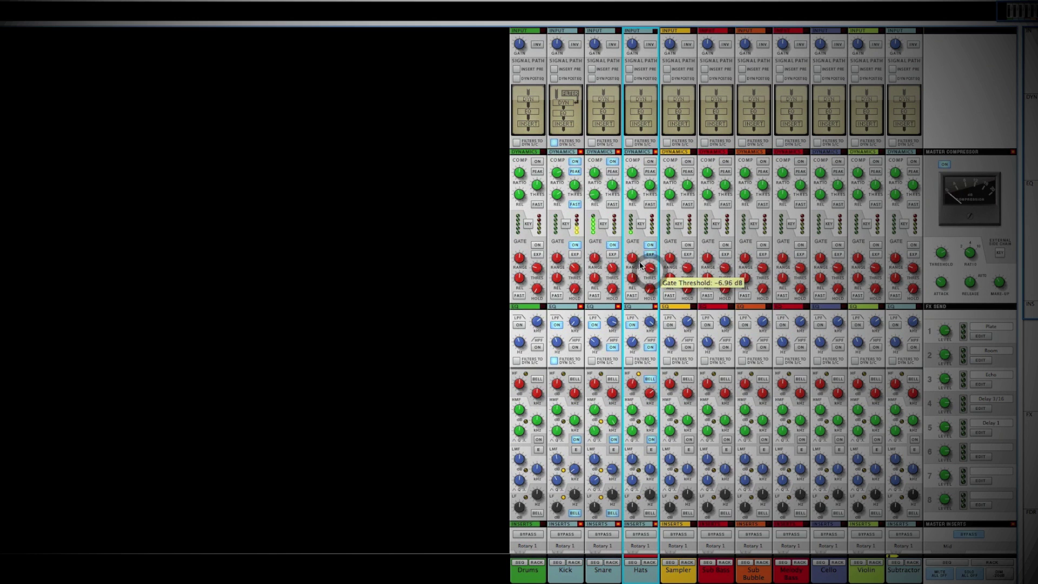
drag(630, 261, 639, 269)
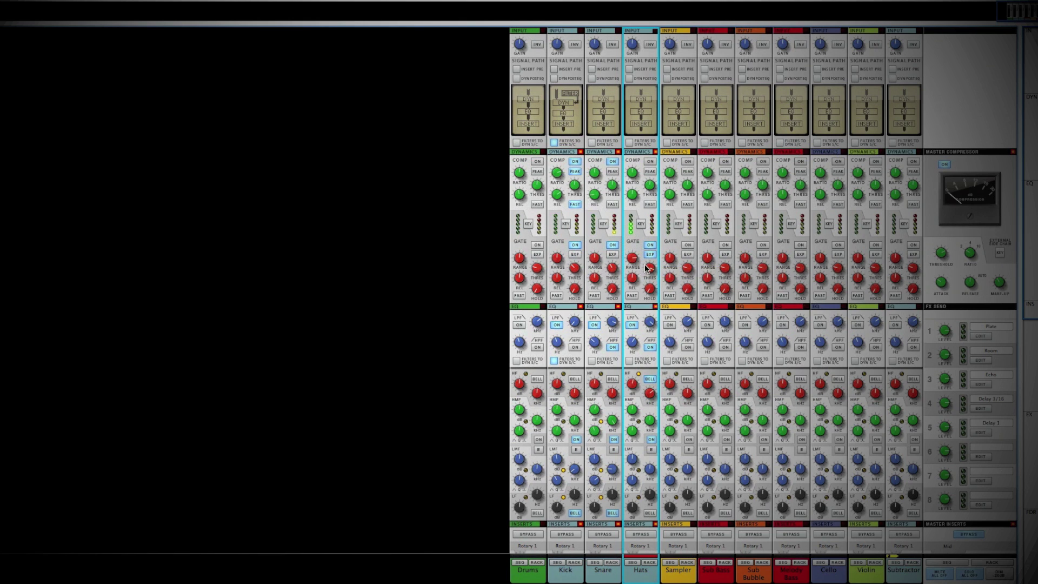
ctrl+click(632, 258)
Step: Solo the Snare and Kick alongside the Hats
scroll(592, 408, down, 10)
click(611, 455)
click(575, 455)
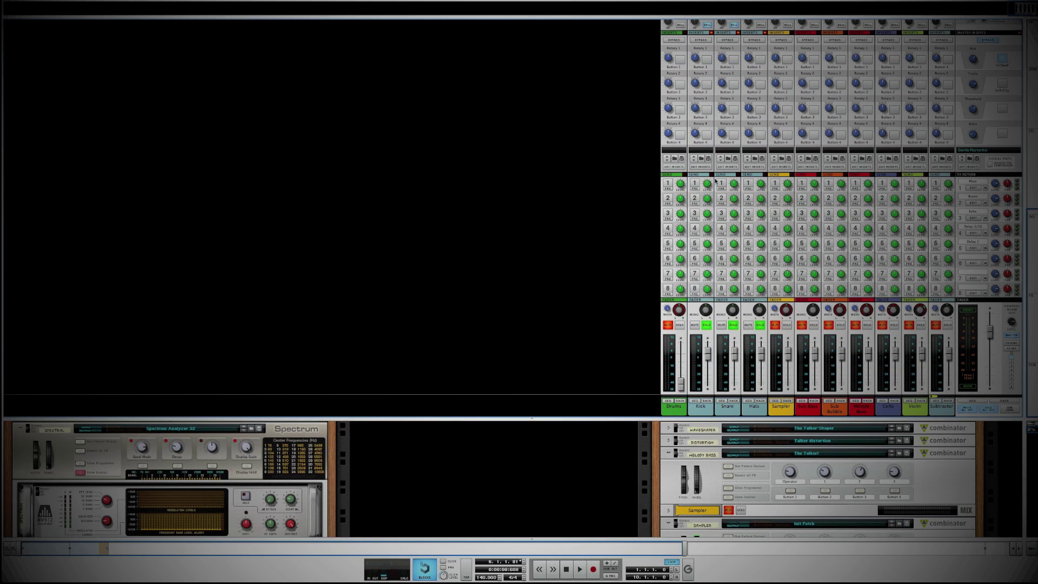
Step: Enable the Snare's send 2, play the song, and bring up the FX2 RV7000 reverb
click(722, 199)
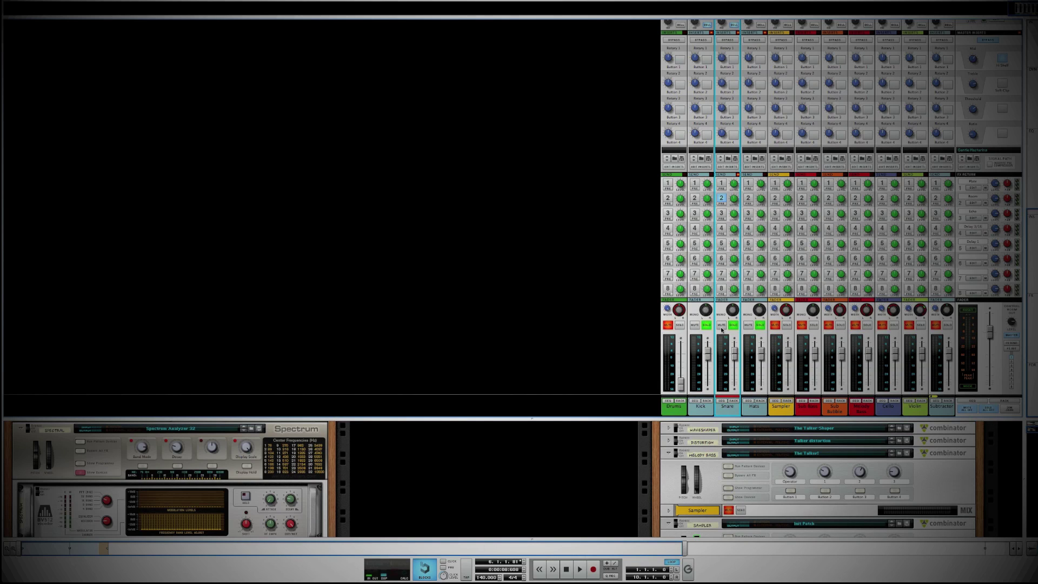
click(566, 569)
click(580, 569)
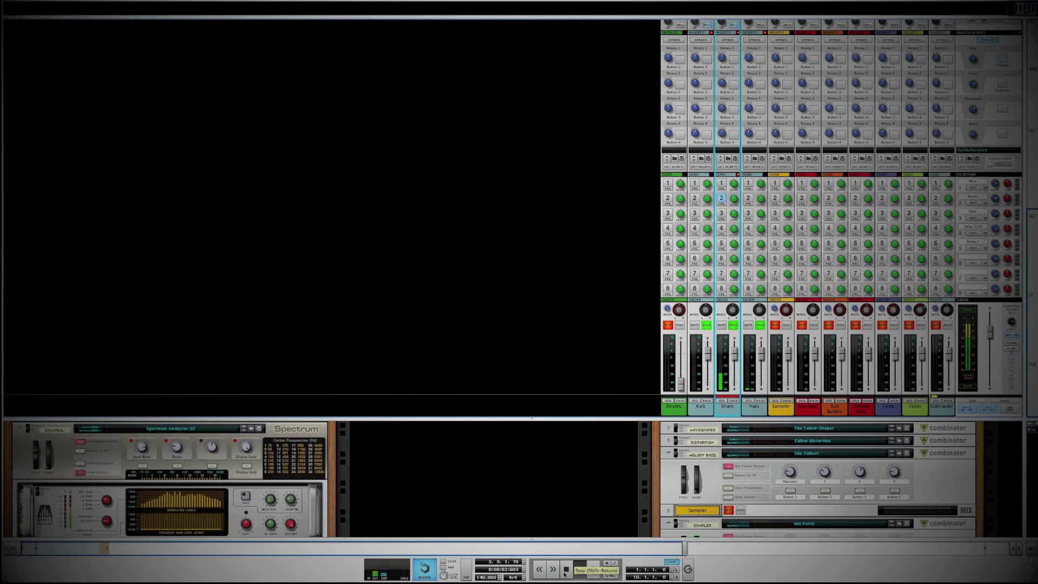
click(975, 204)
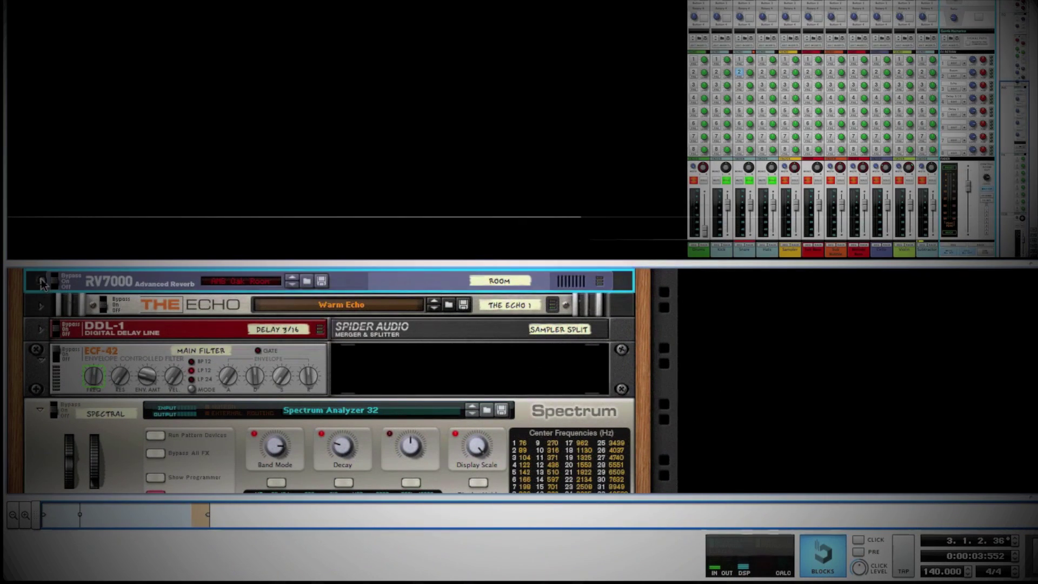
Step: Unfold the RV7000 reverb, show its Remote Programmer, and enable its EQ
click(41, 282)
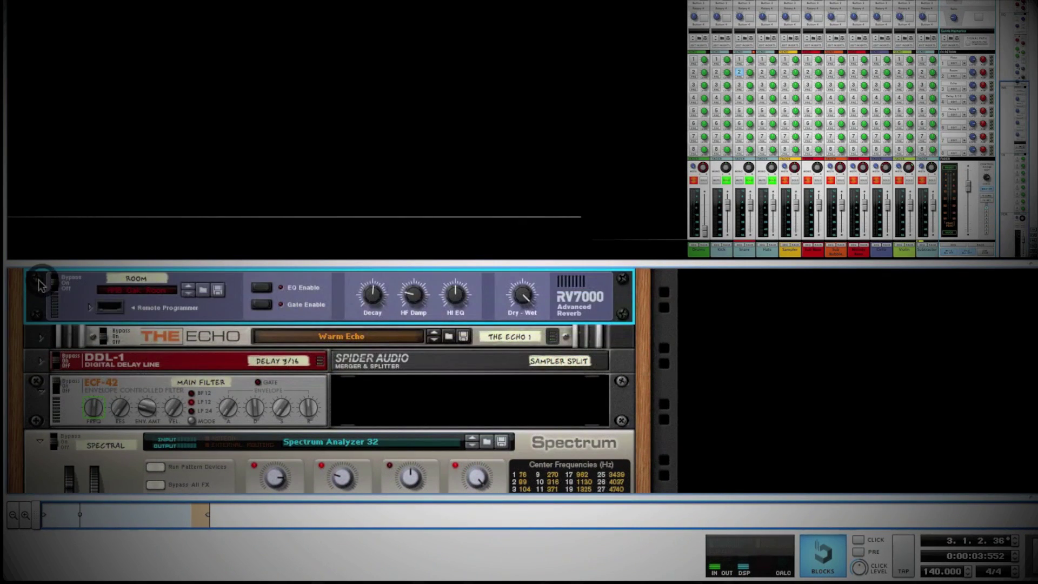
click(90, 309)
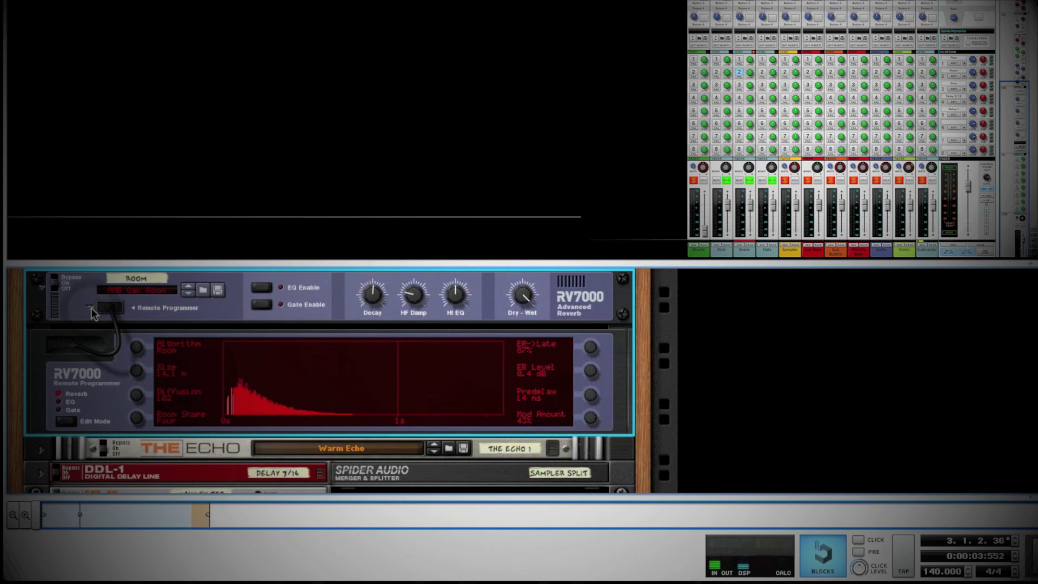
scroll(861, 112, up, 10)
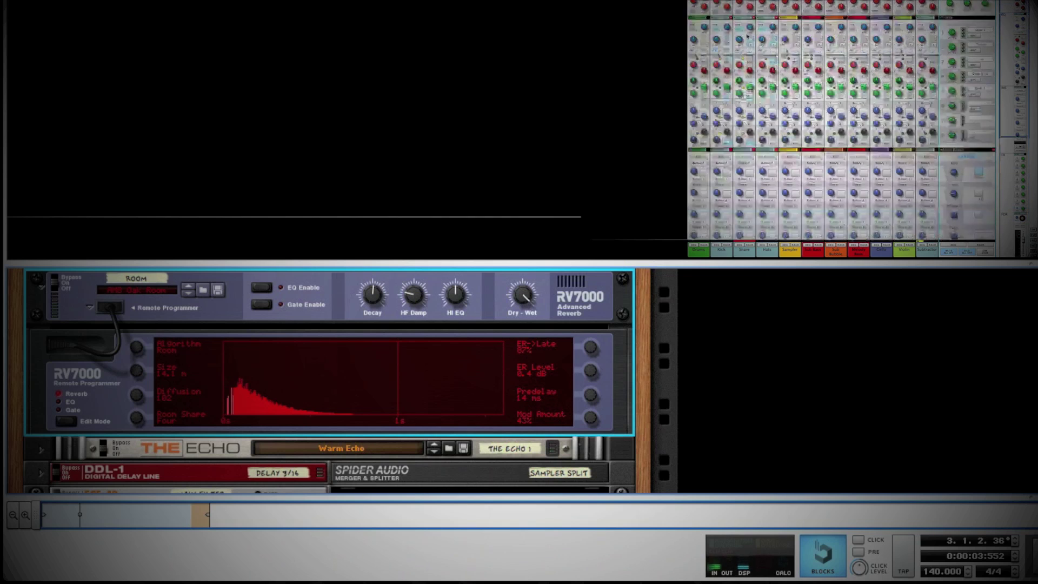
scroll(747, 36, up, 5)
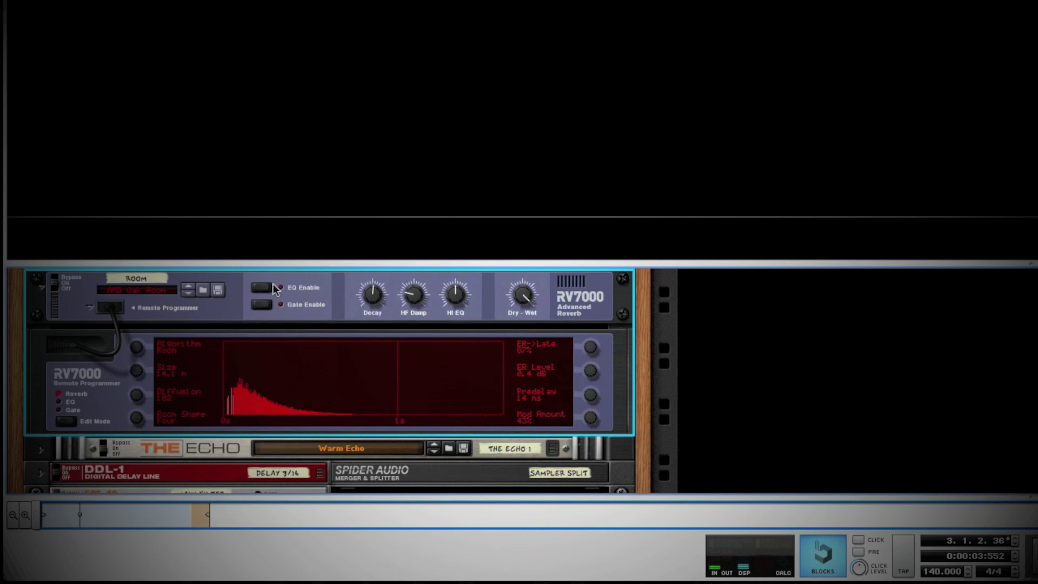
click(258, 291)
Step: Set the RV7000 Edit Mode to EQ and cut its low band by -18 dB
click(60, 403)
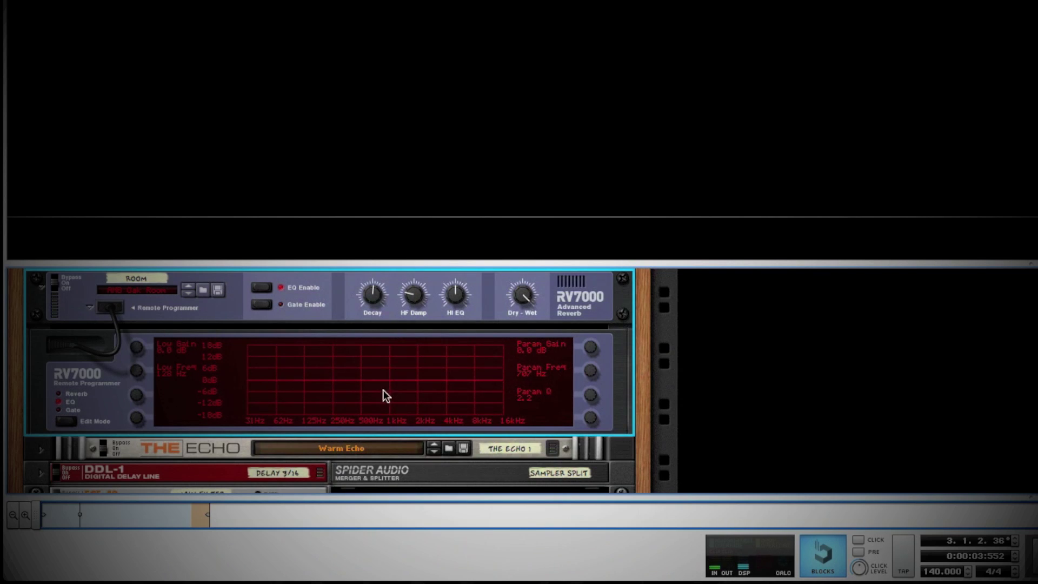
mouse_move(137, 372)
mouse_down()
mouse_move(135, 385)
mouse_move(135, 370)
mouse_up()
drag(136, 348, 135, 395)
Step: Boost the parametric band 2.6 dB around 6.6 kHz with Q 1.1
drag(590, 372, 594, 370)
drag(591, 362, 594, 355)
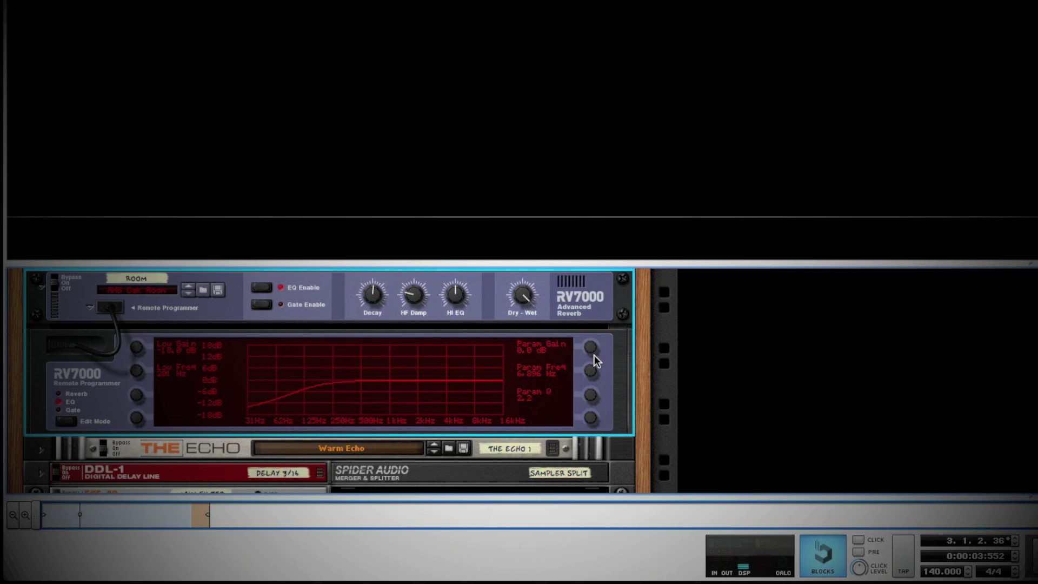
drag(592, 354, 590, 346)
drag(590, 394, 591, 370)
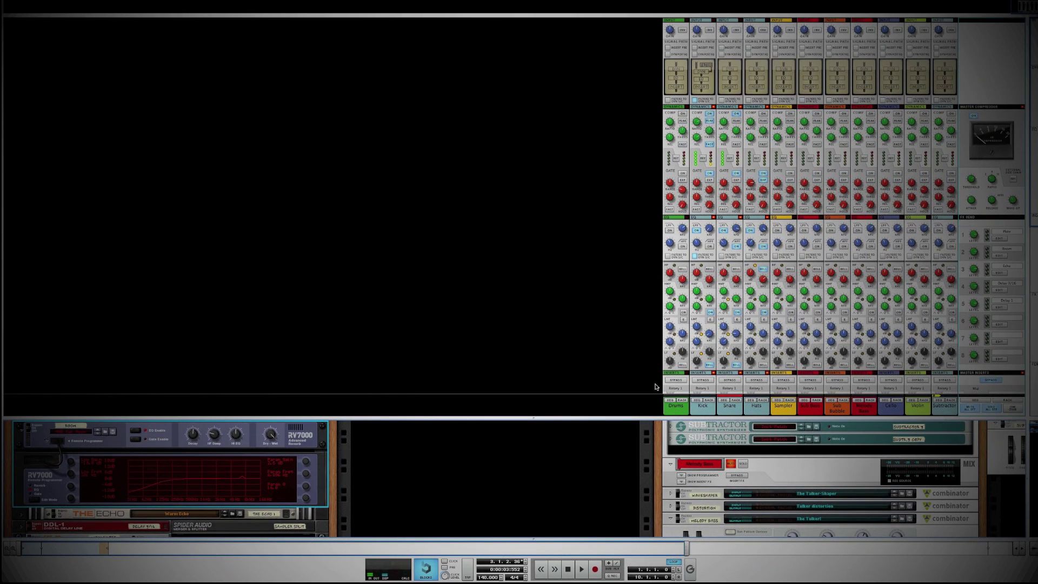
Step: Restart playback from the song's start and bring the mixer sends and faders into view
click(568, 569)
click(581, 569)
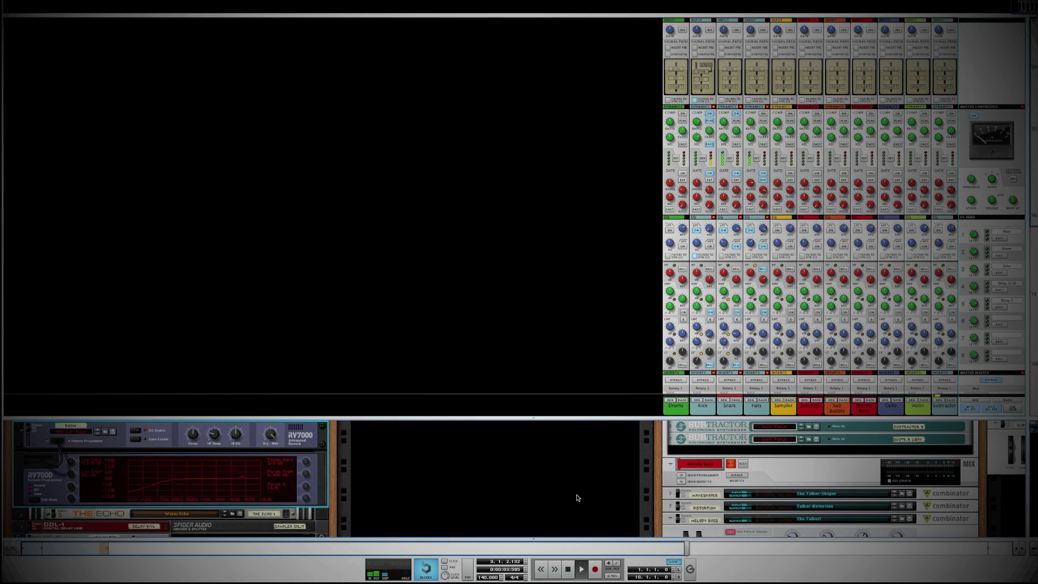
scroll(739, 213, down, 6)
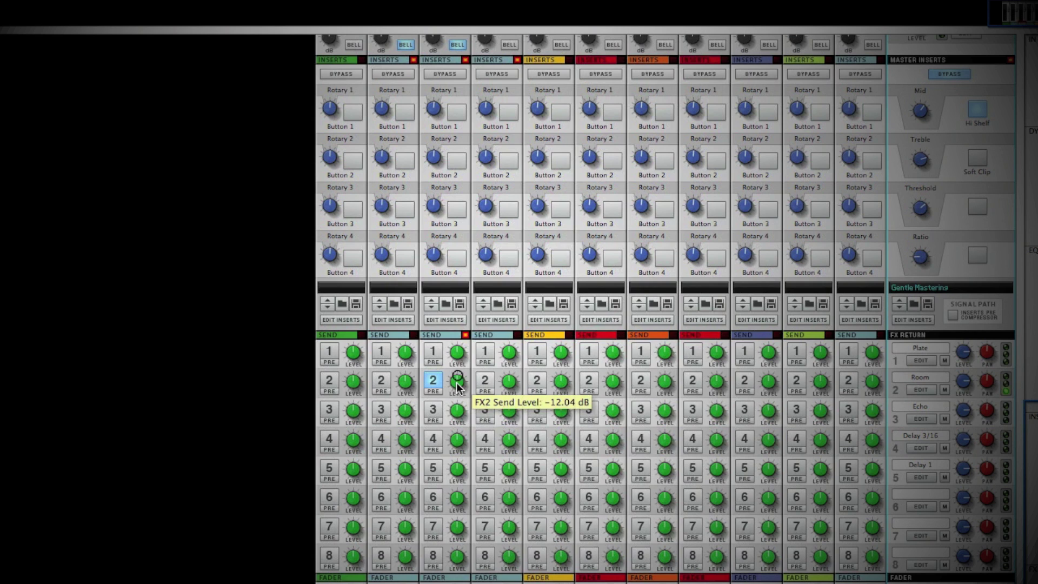
Step: Set the Snare's FX2 reverb send near -20 dB and enable the Hats FX2 send at -22 dB
drag(467, 376, 460, 411)
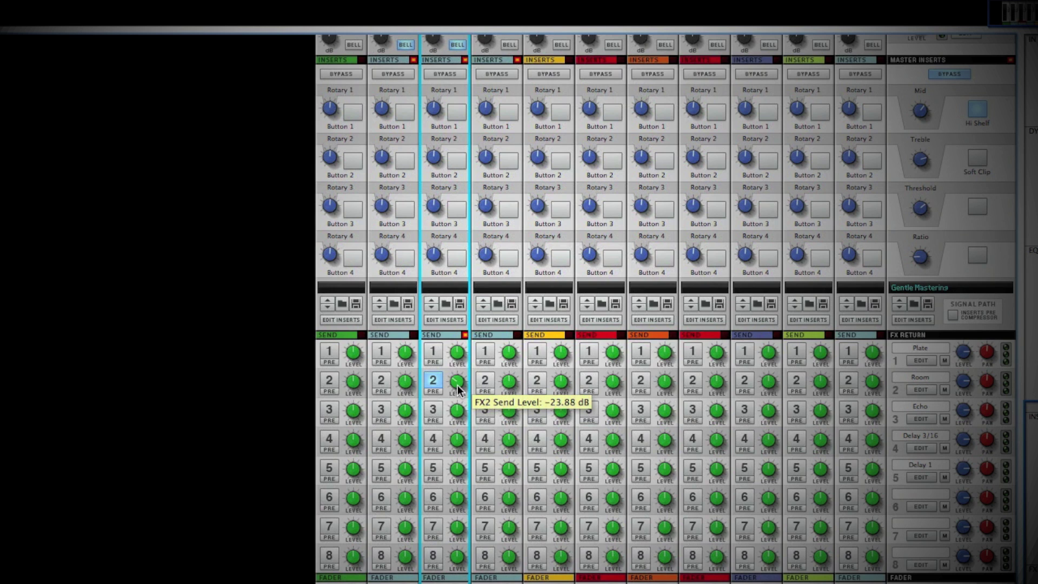
drag(458, 389, 458, 383)
click(486, 382)
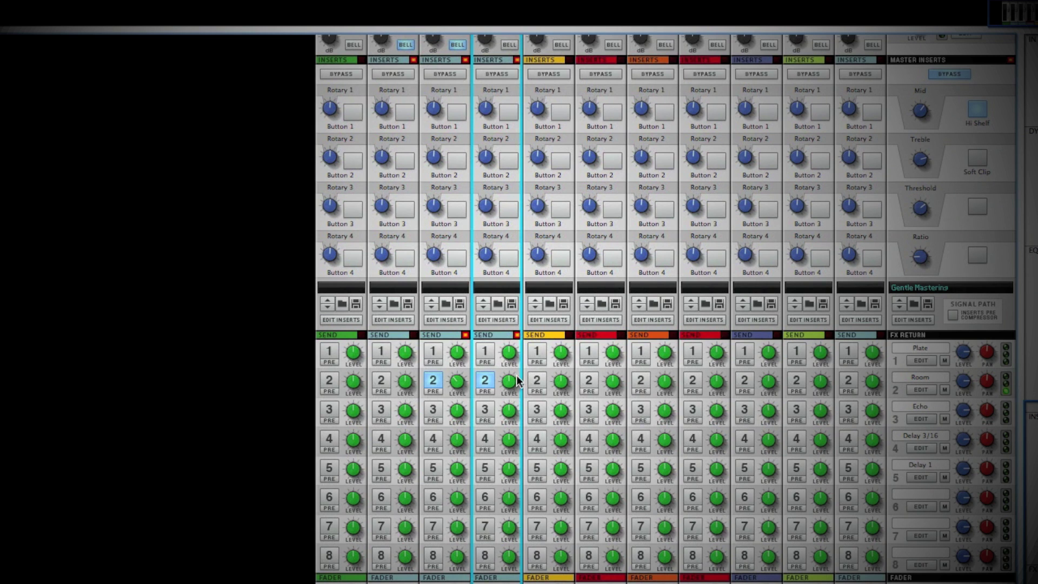
drag(512, 385, 512, 393)
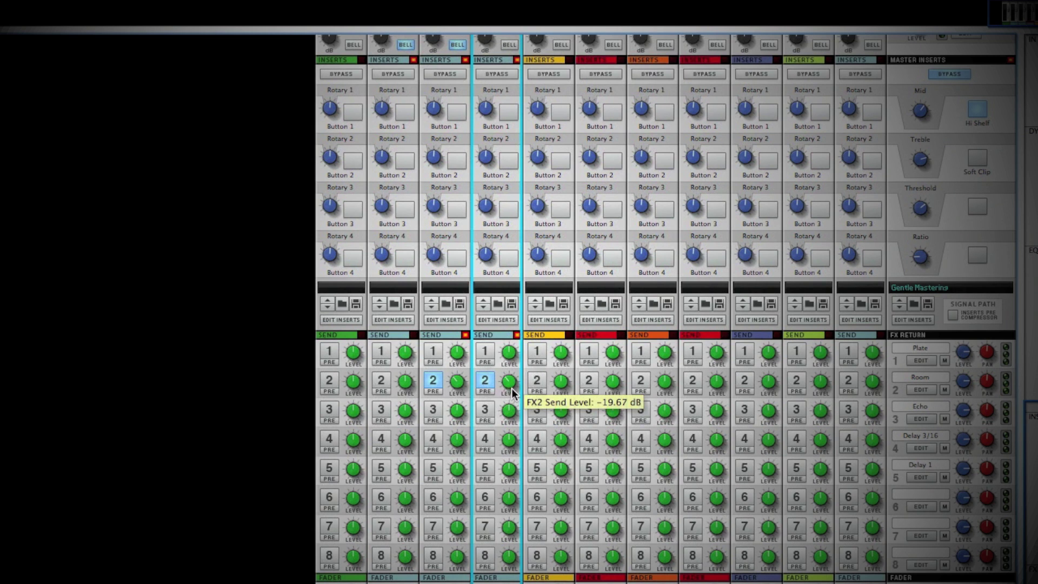
drag(512, 393, 512, 393)
scroll(508, 384, up, 1)
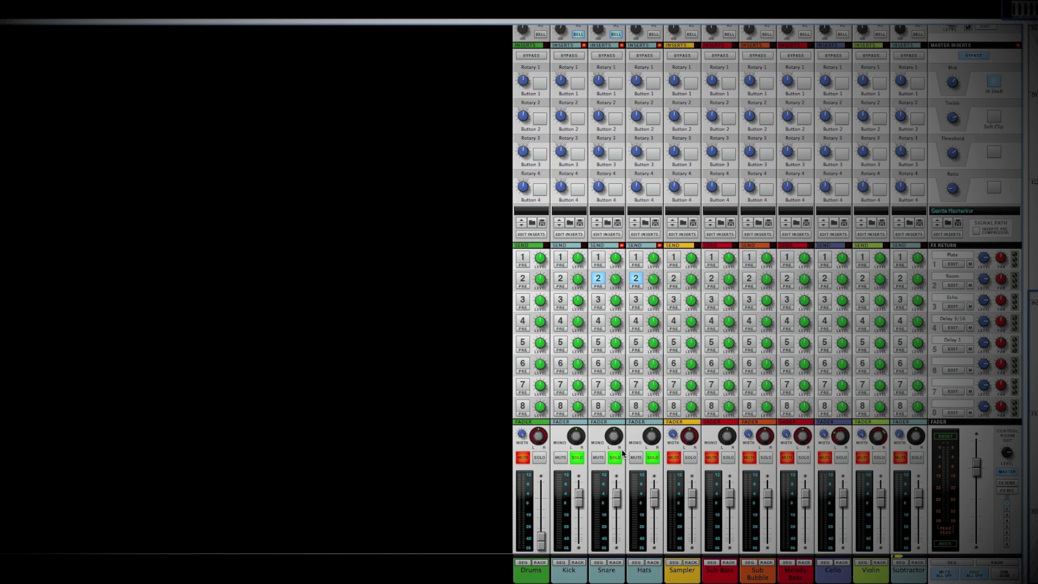
Step: Set the Snare pan to -3 and the Hats pan to -7
mouse_move(613, 439)
drag(613, 438, 614, 441)
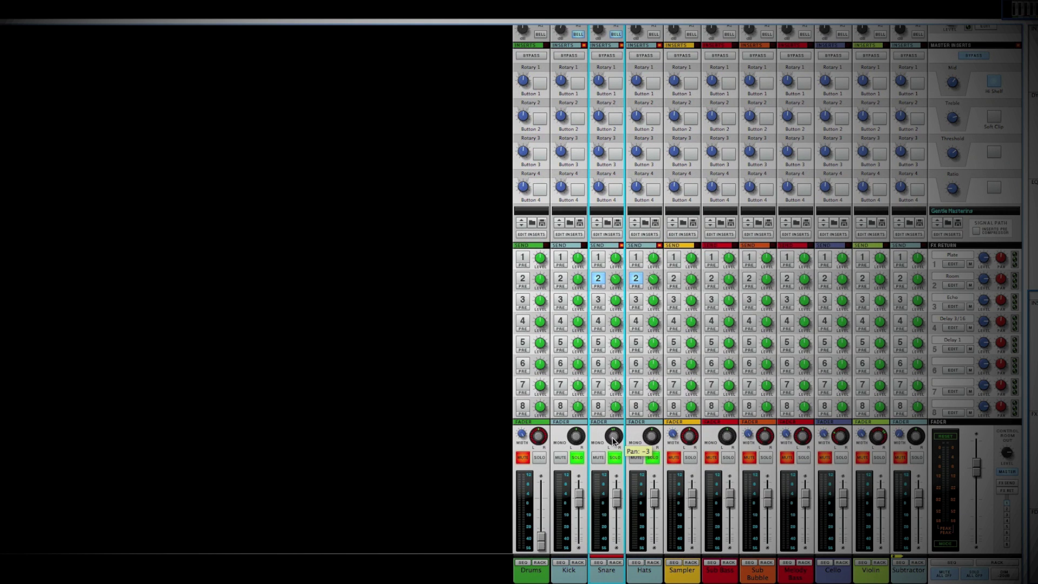
mouse_move(651, 440)
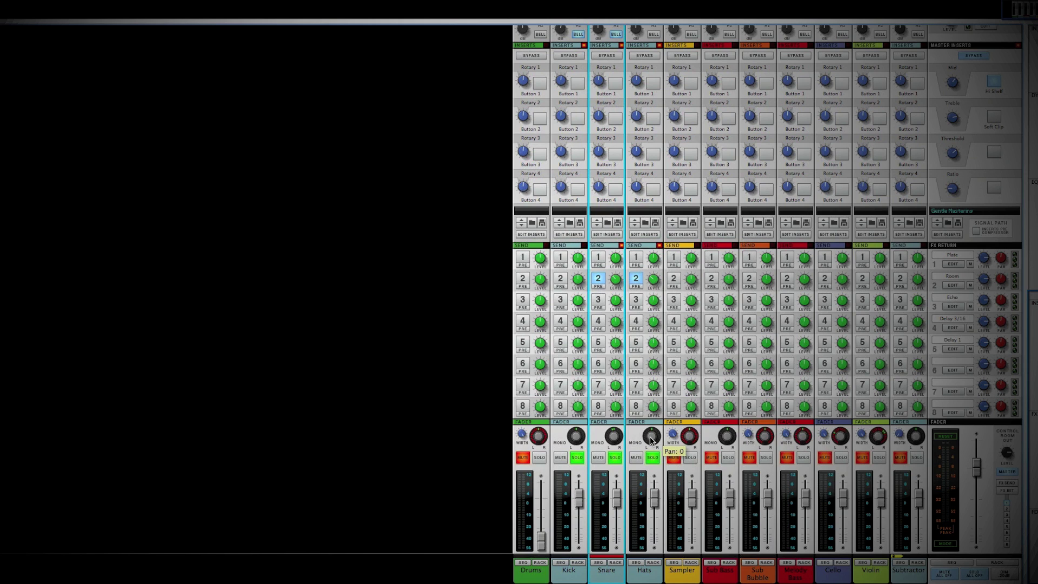
drag(650, 440, 651, 444)
mouse_move(537, 434)
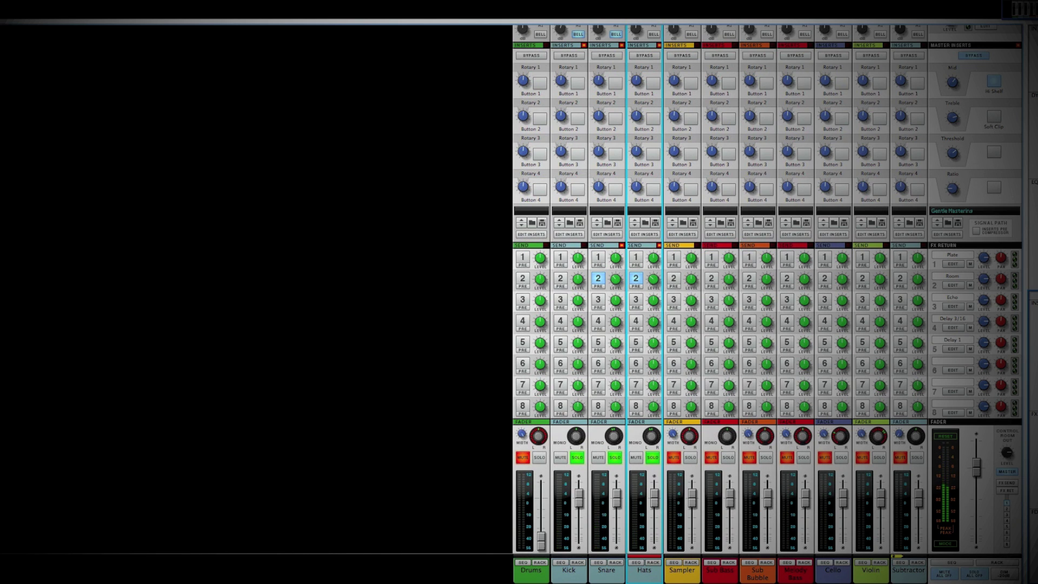
Step: Use Solo All Off in the master section to clear the Kick, Snare and Hats solos
click(974, 571)
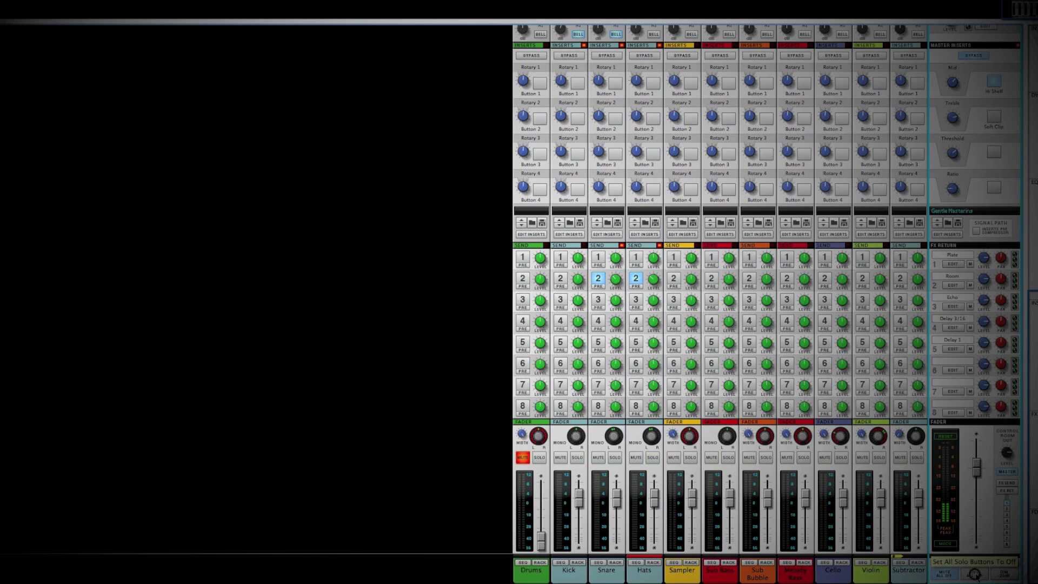